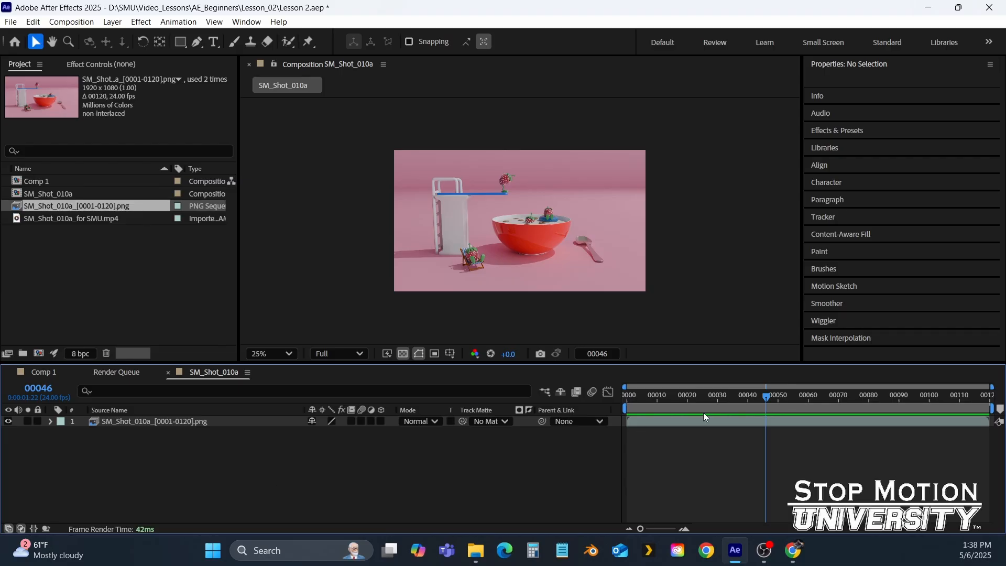
Step: Scrub the SM_Shot_010a timeline back to frame 0 and forward to frame 9
drag(724, 394, 628, 395)
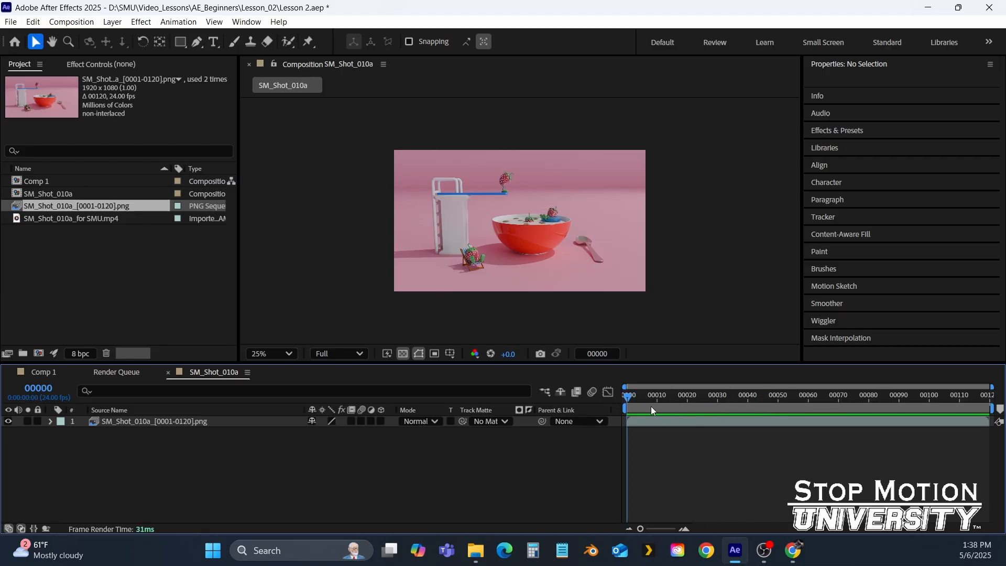
drag(645, 397, 655, 426)
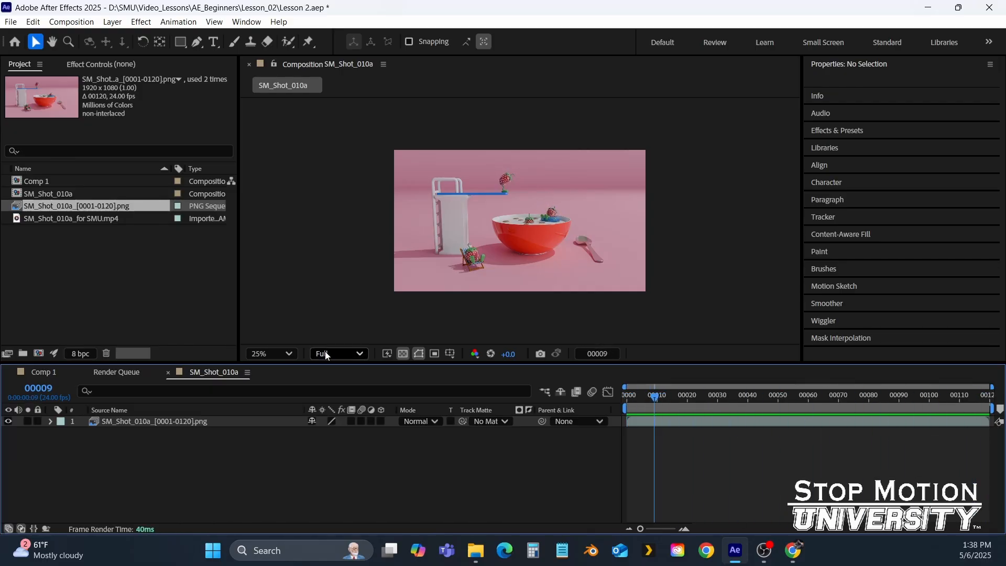
Step: Set the composition view to Fit up to 100% and enlarge the viewer by reducing the timeline panel's height
click(250, 356)
click(272, 105)
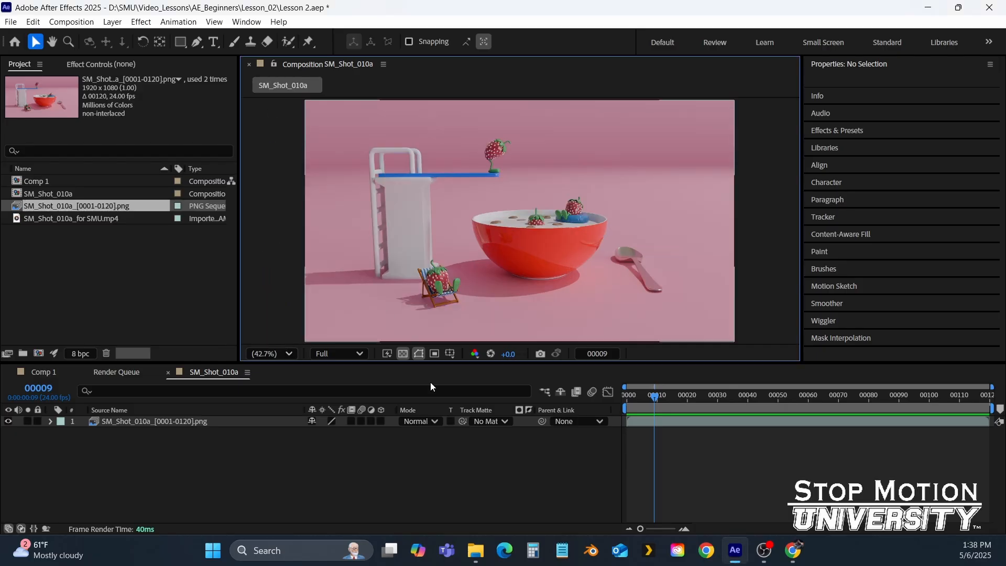
drag(436, 363, 435, 433)
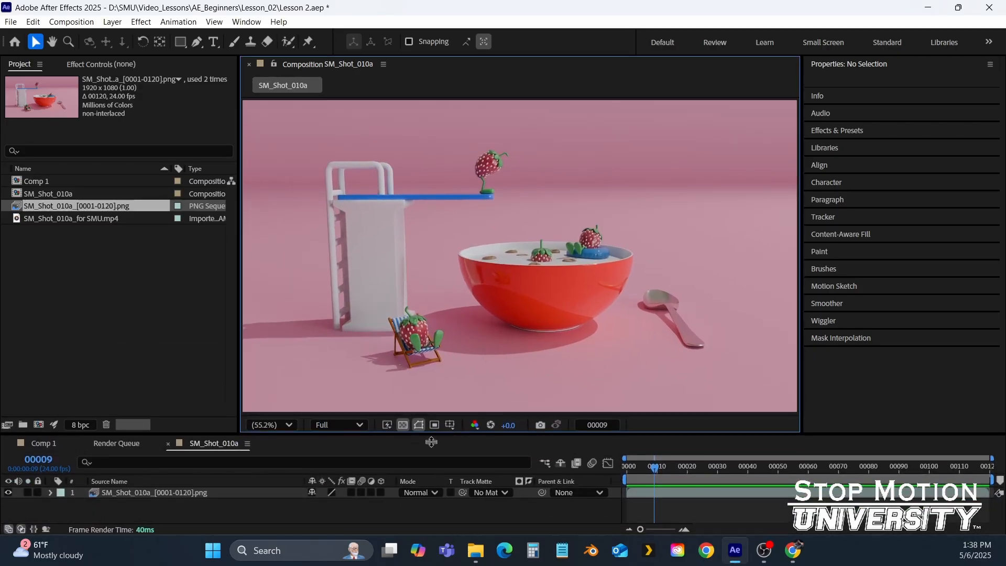
Step: Compare the Fit, Fit up to 100% and 25% magnifications in the composition viewer, returning to Fit up to 100%
click(271, 425)
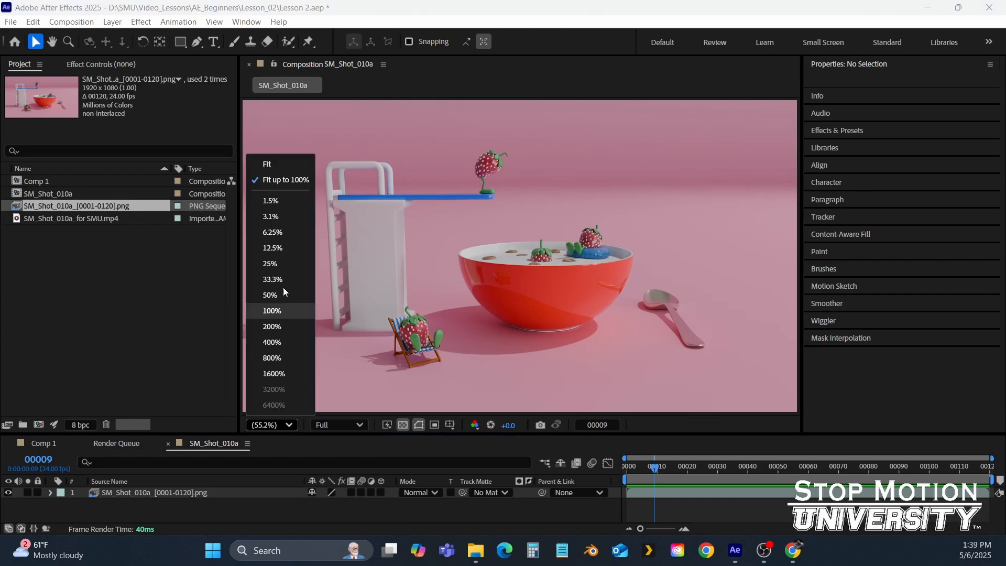
click(272, 166)
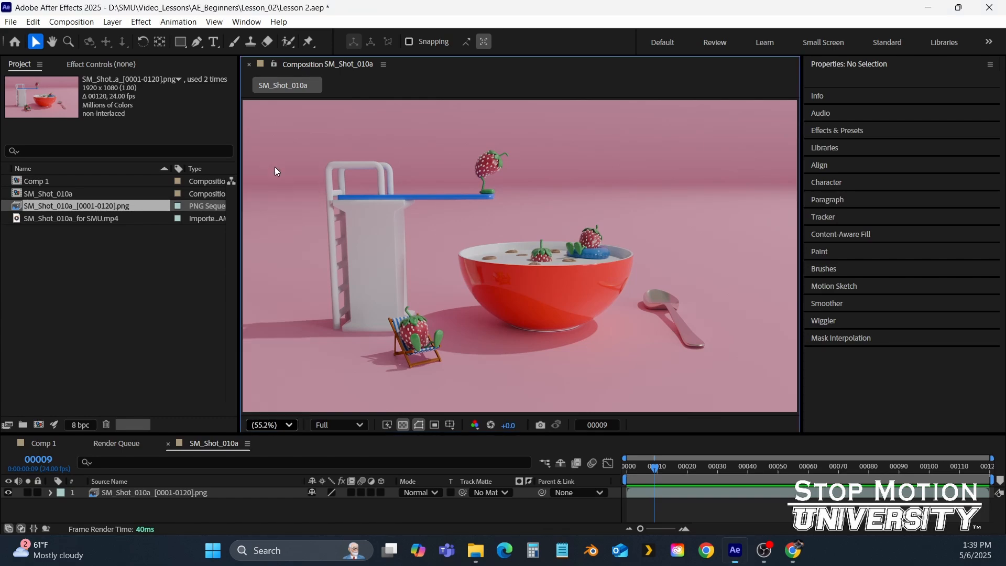
click(272, 425)
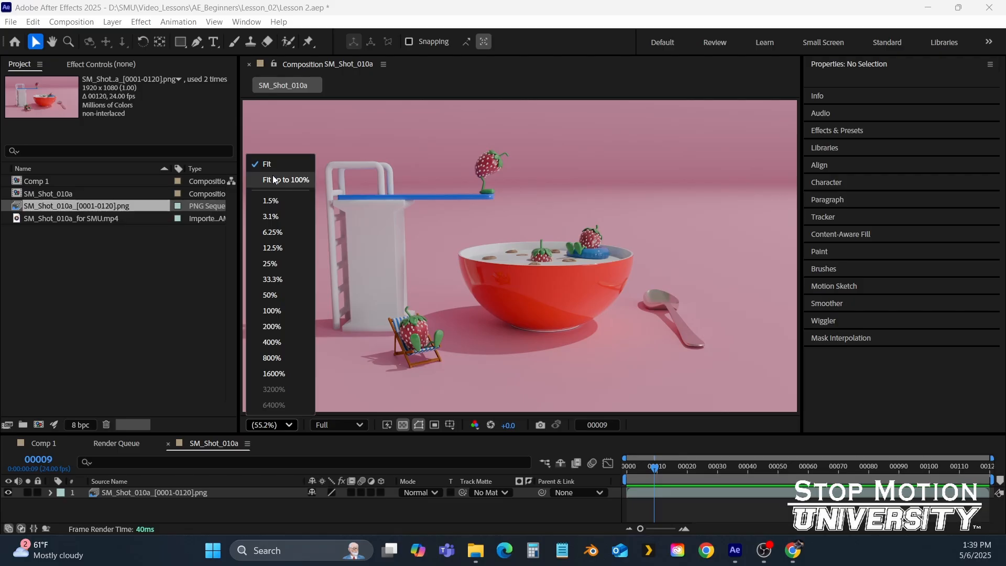
click(278, 180)
click(272, 425)
click(268, 264)
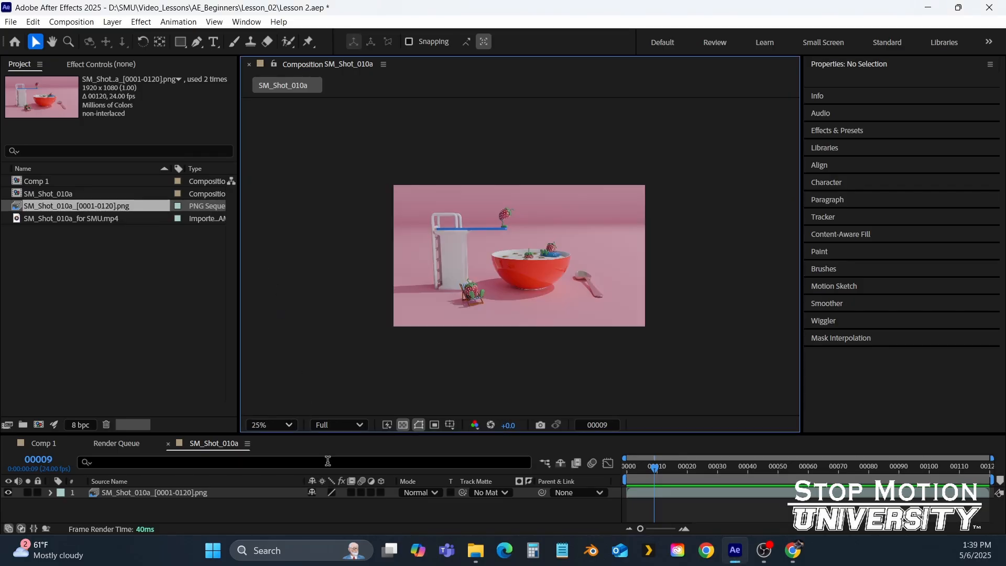
click(284, 426)
click(274, 181)
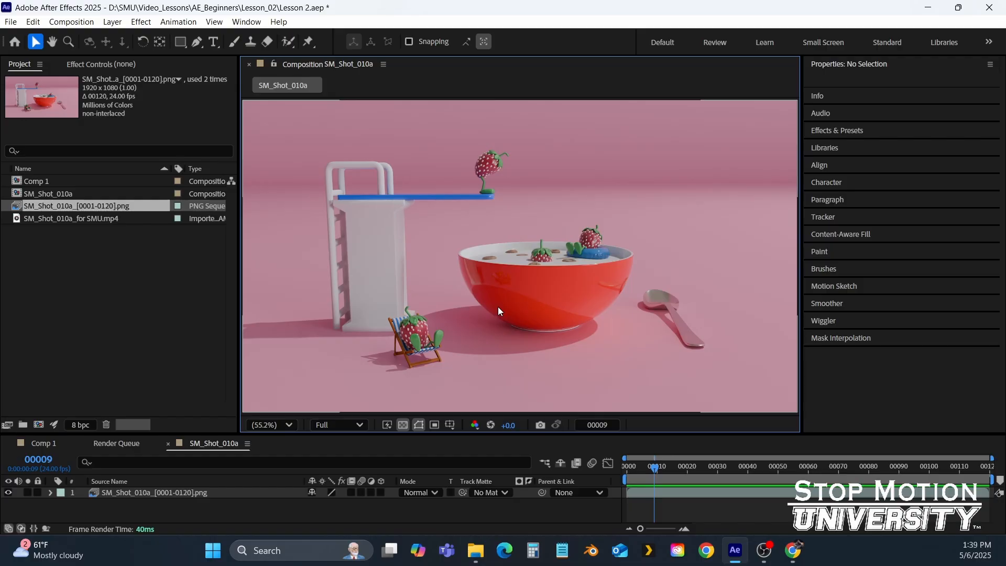
Step: Zoom the composition view in and out around the bowl, ending at 50% magnification
scroll(500, 306, down, 3)
scroll(507, 303, up, 2)
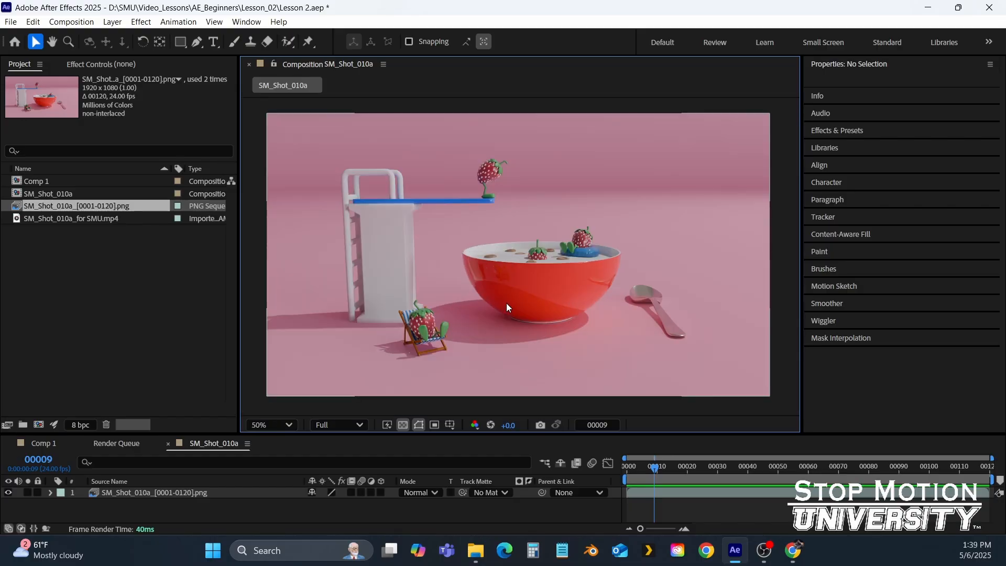
scroll(513, 266, down, 2)
scroll(513, 266, up, 2)
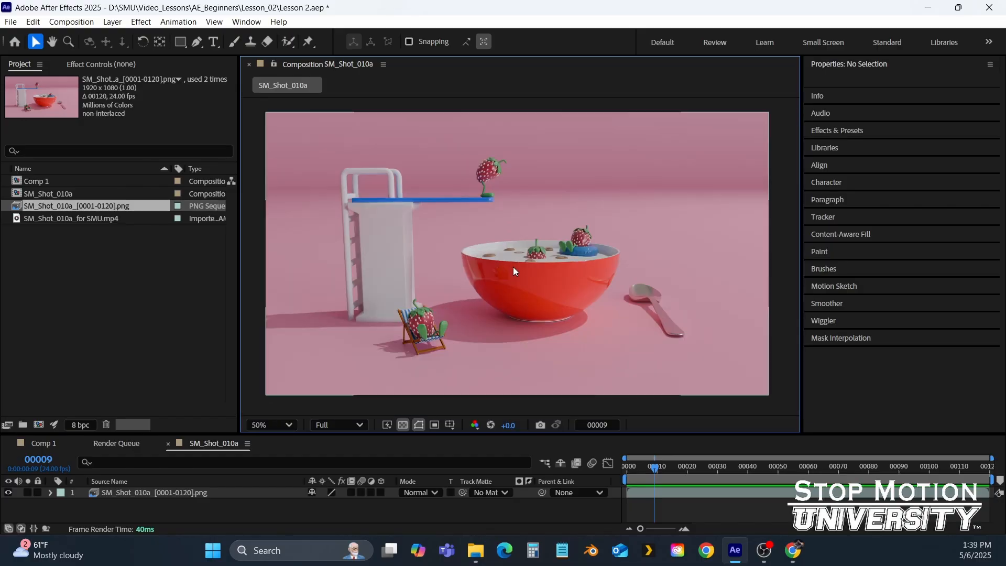
scroll(514, 267, up, 4)
scroll(513, 267, down, 4)
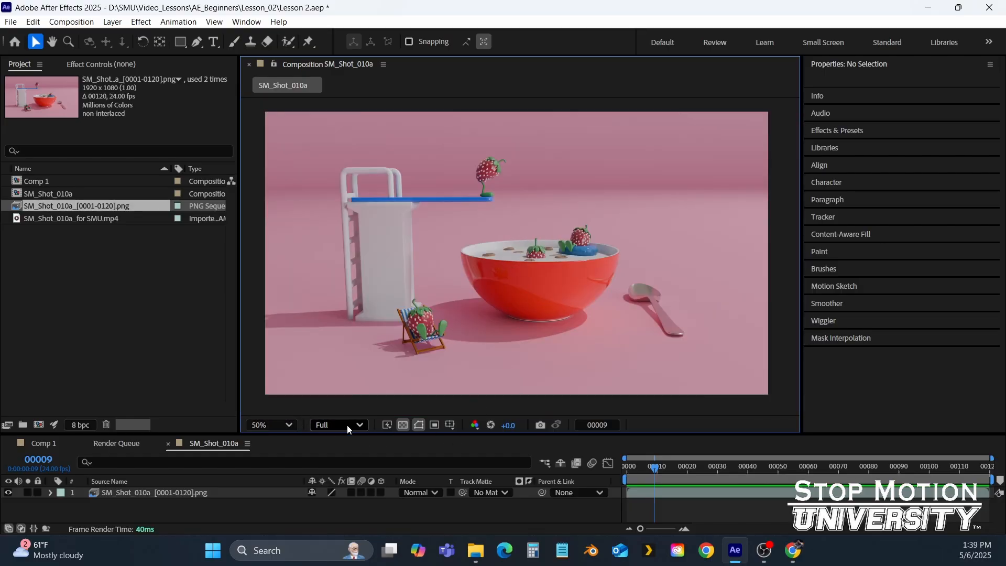
Step: Compare Quarter, Half and Full preview resolution on the strawberry at 400% magnification, leaving it at Full and 50% zoom
scroll(496, 264, up, 6)
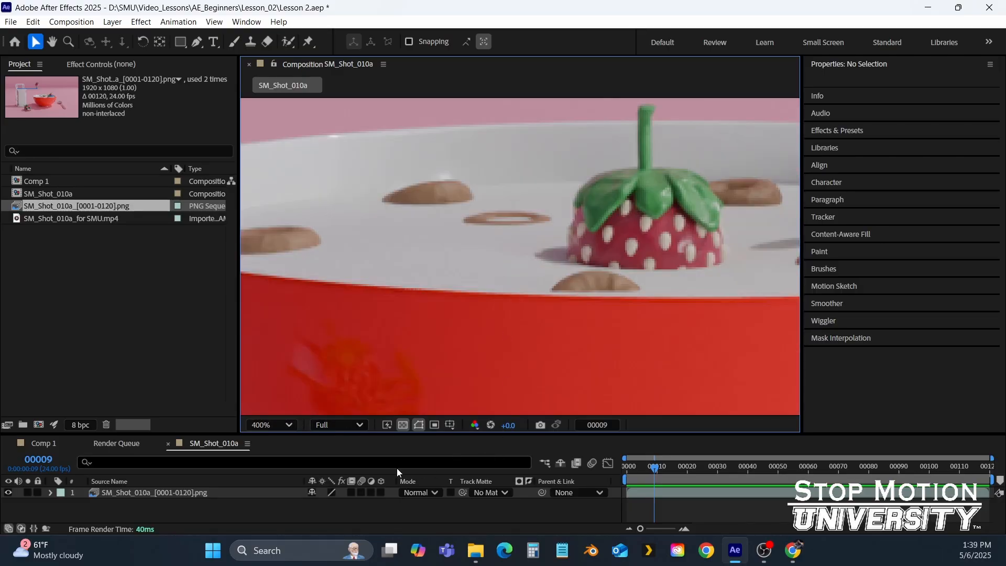
click(332, 425)
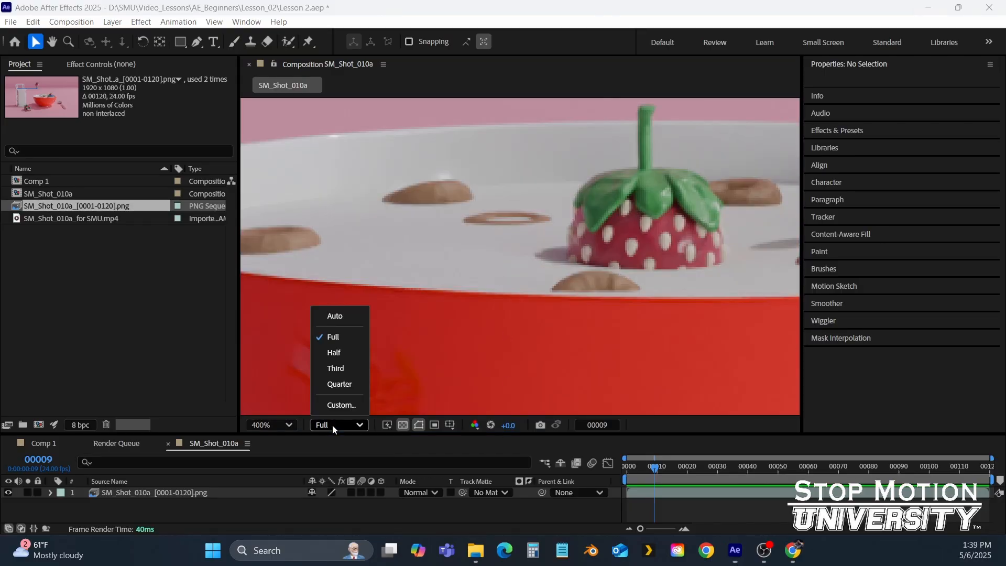
click(341, 385)
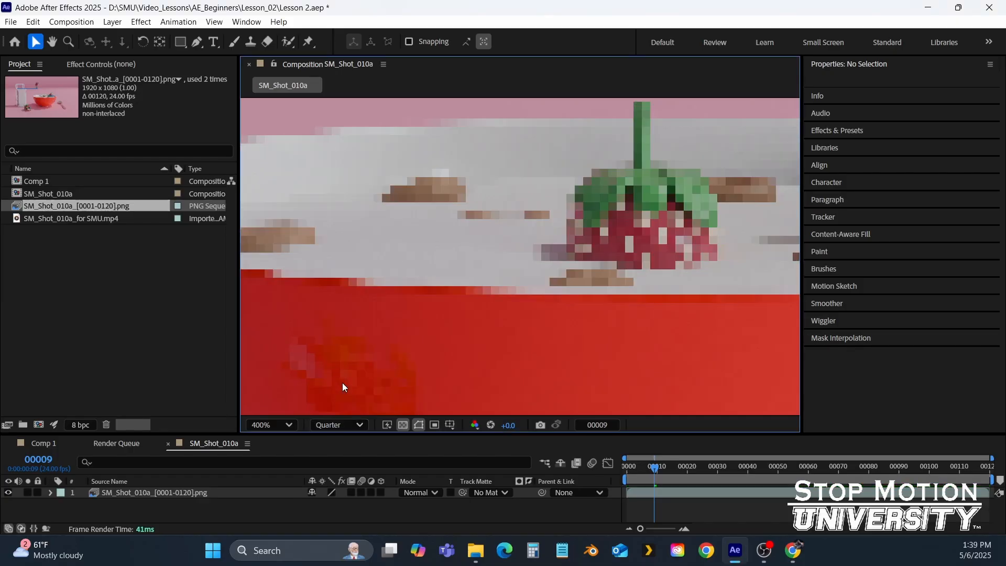
click(342, 427)
click(340, 352)
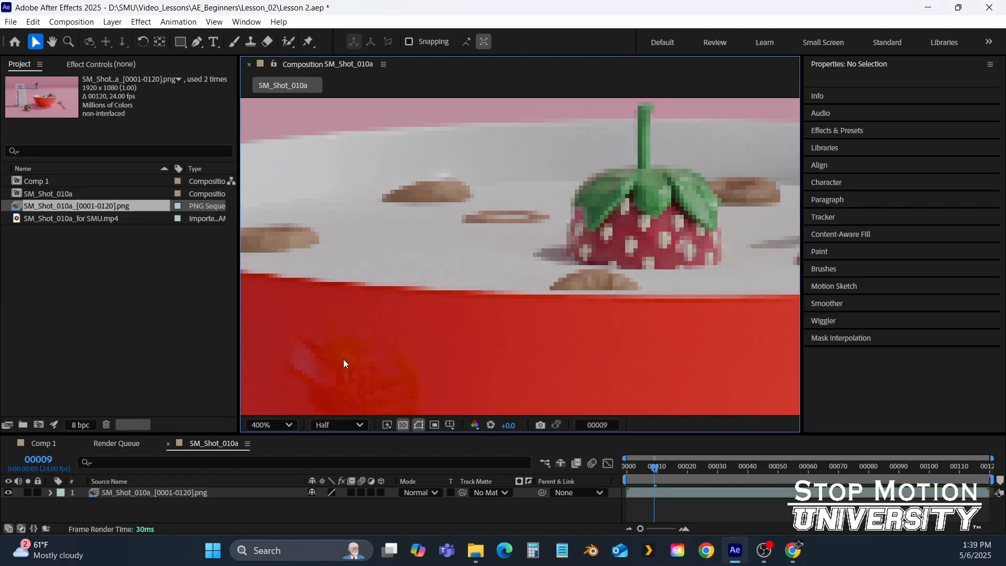
click(334, 422)
click(330, 335)
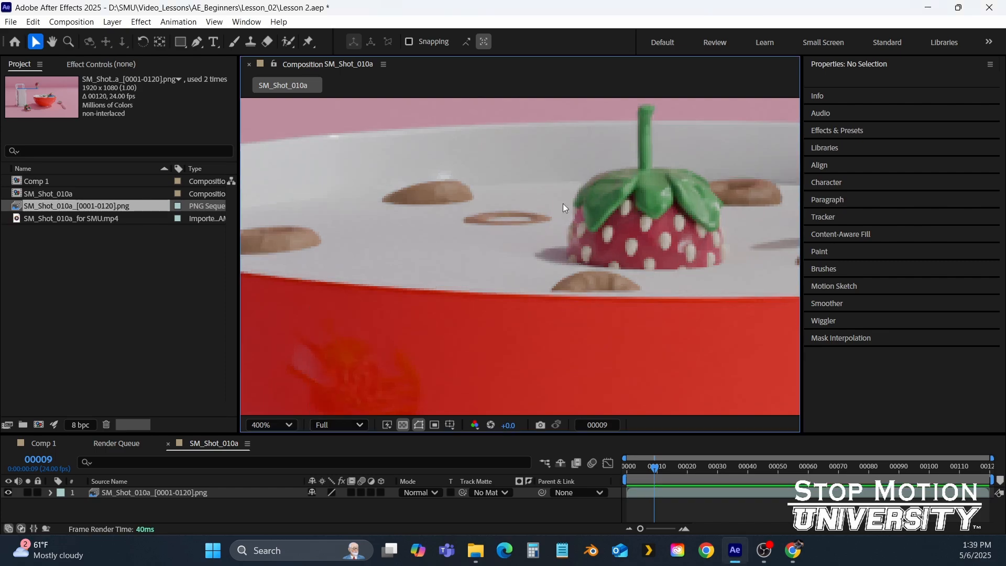
scroll(506, 283, down, 3)
scroll(572, 245, down, 3)
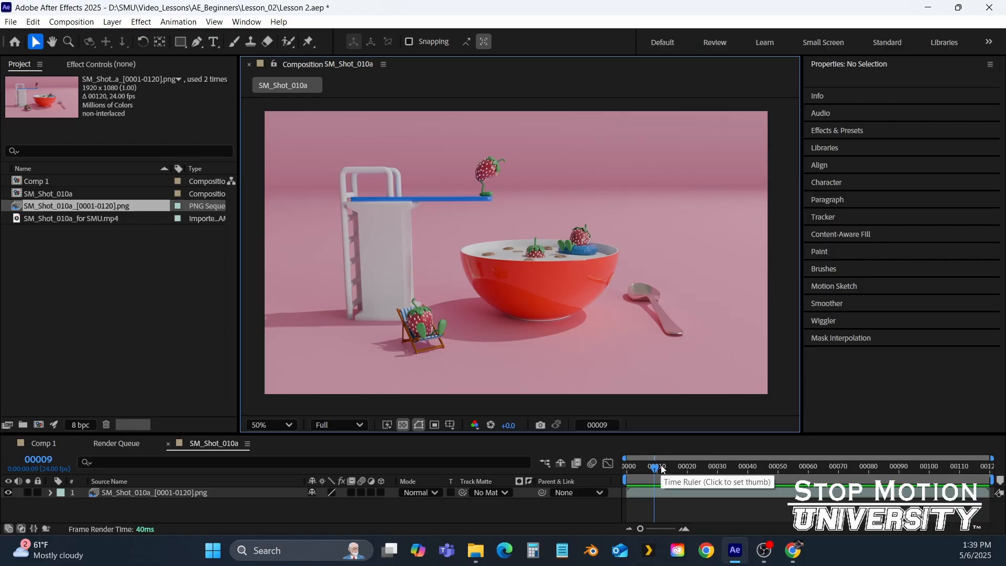
Step: Return to frame 0, play the SM_Shot_010a composition and stop the playback
drag(652, 468, 616, 474)
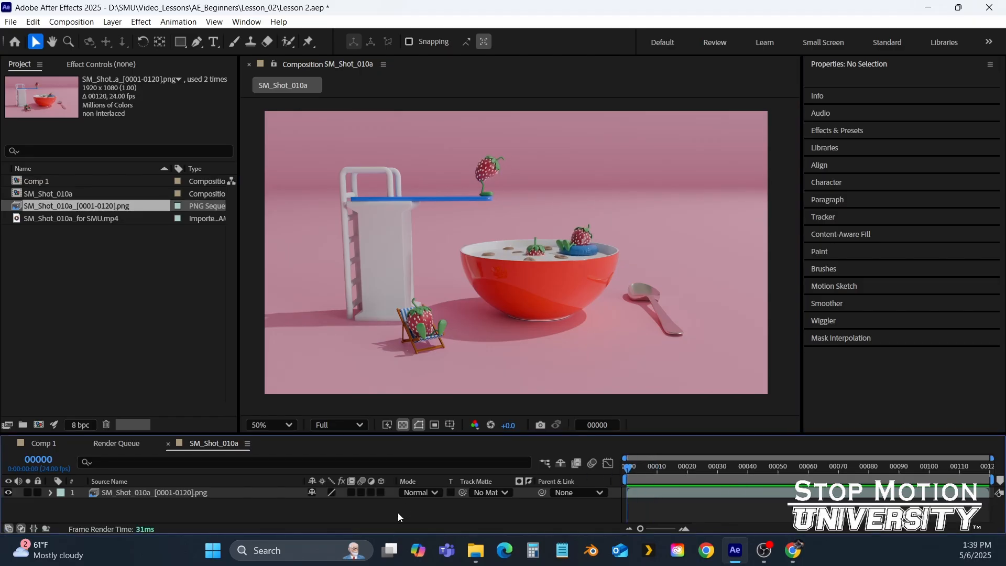
key(space)
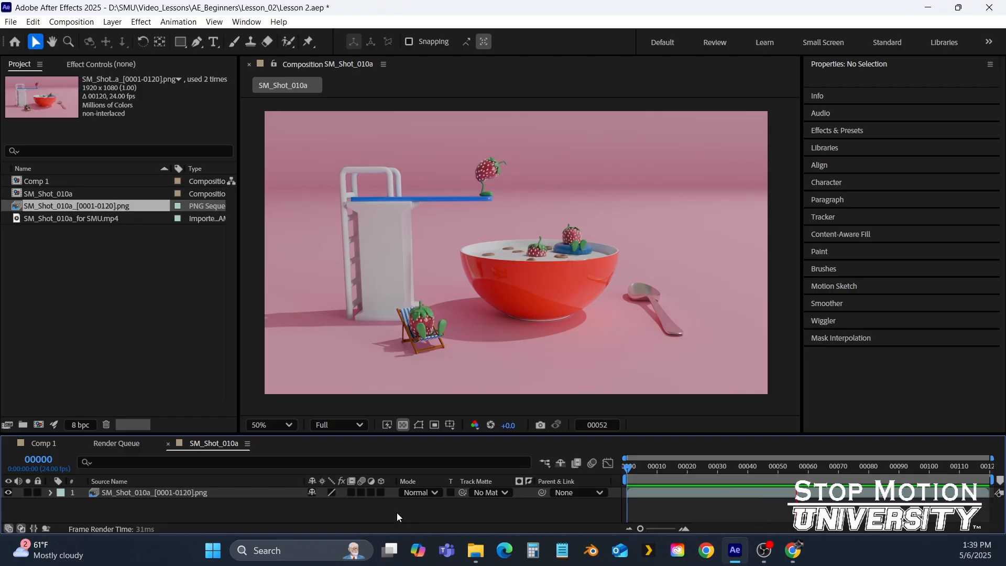
key(space)
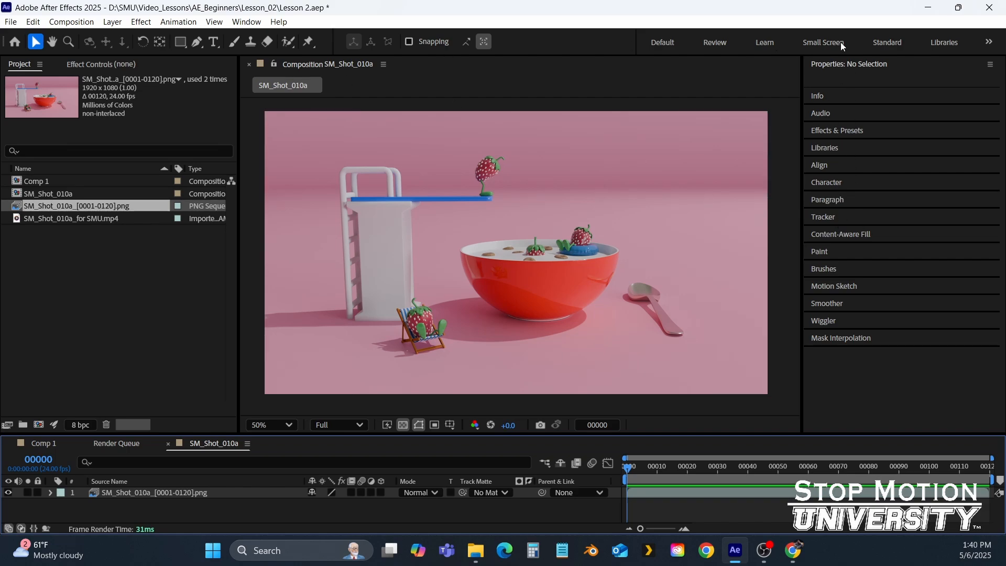
Step: Collapse the Properties panel, show the Preview panel and move it to the top of the panel stack
click(879, 70)
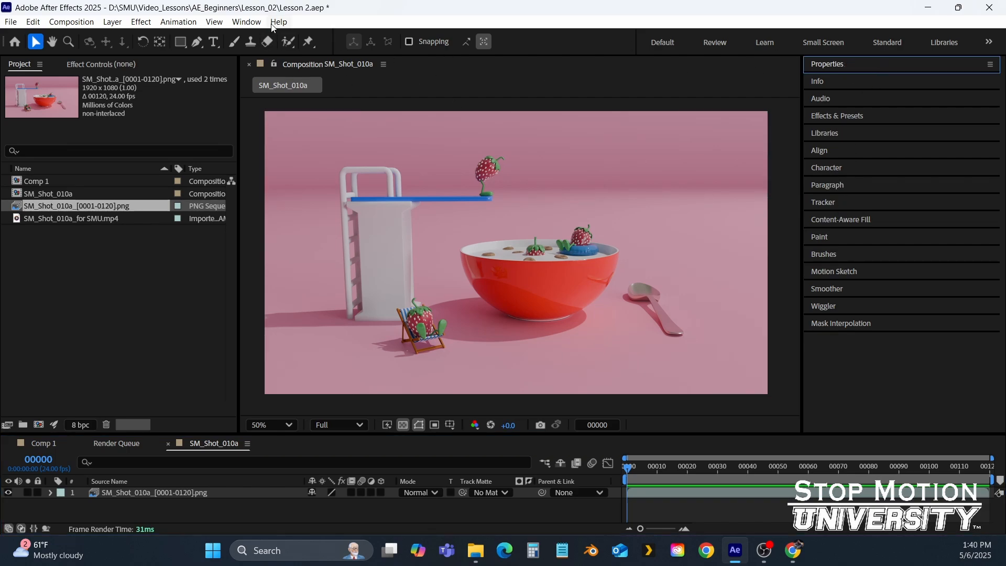
click(254, 24)
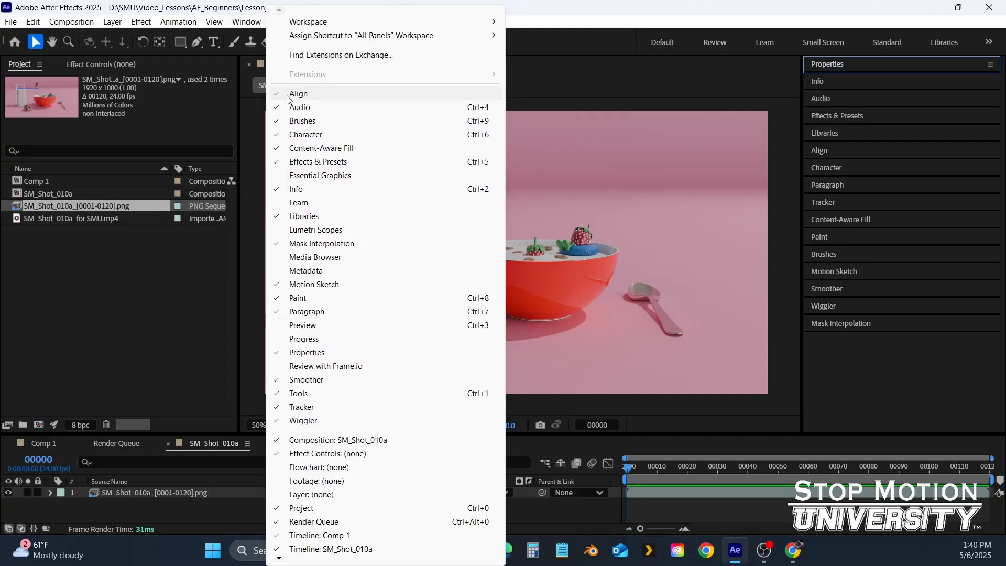
click(304, 326)
click(252, 23)
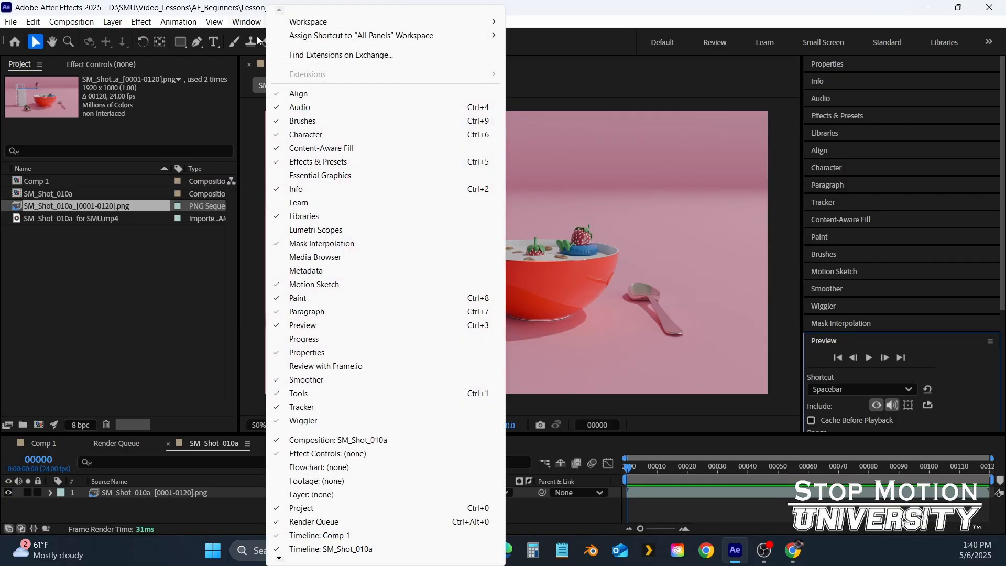
click(927, 346)
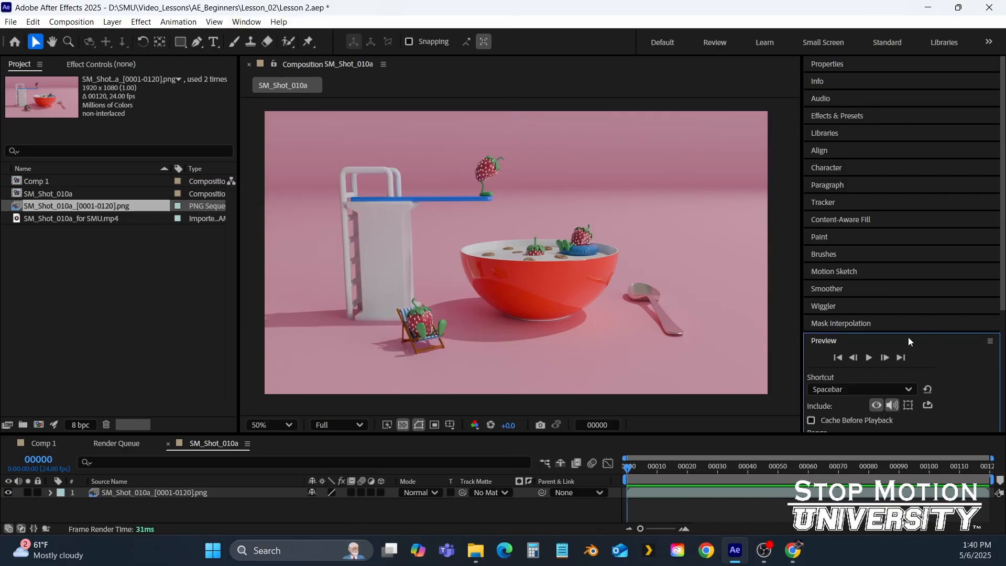
drag(908, 337, 873, 68)
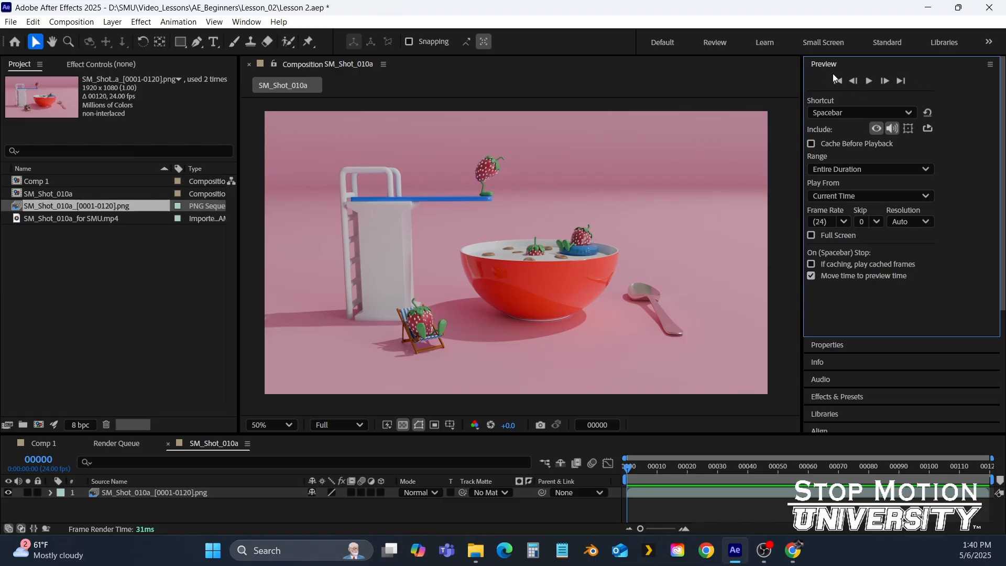
Step: Jump between the composition's last and first frames with the preview controls and review the playback shortcut options, keeping Spacebar
click(902, 82)
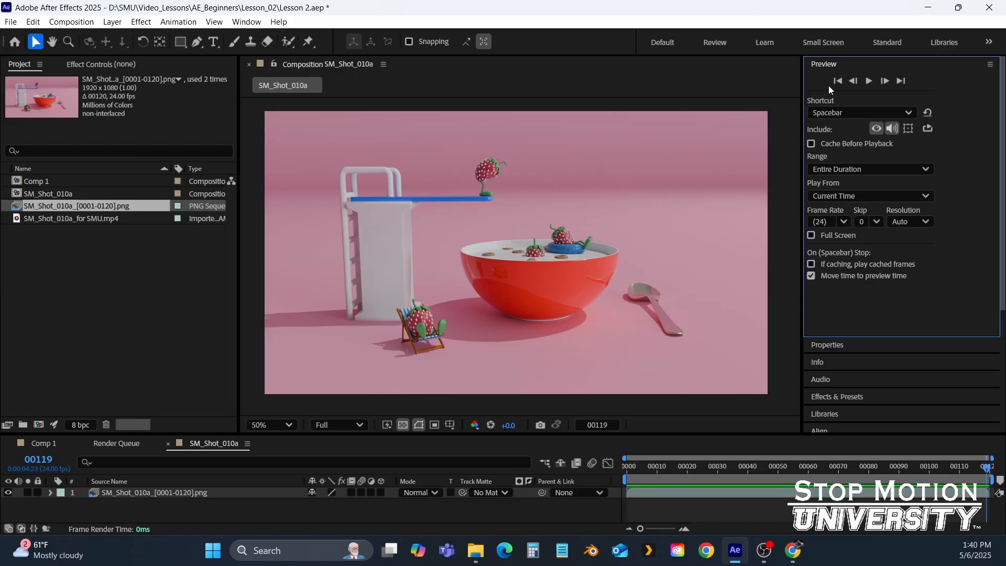
click(837, 82)
click(907, 82)
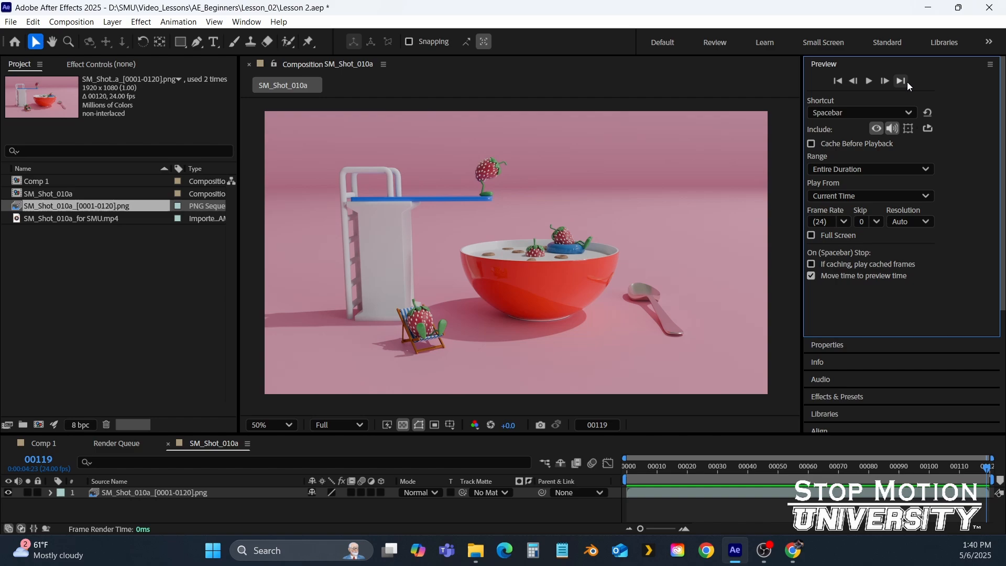
click(837, 81)
click(886, 113)
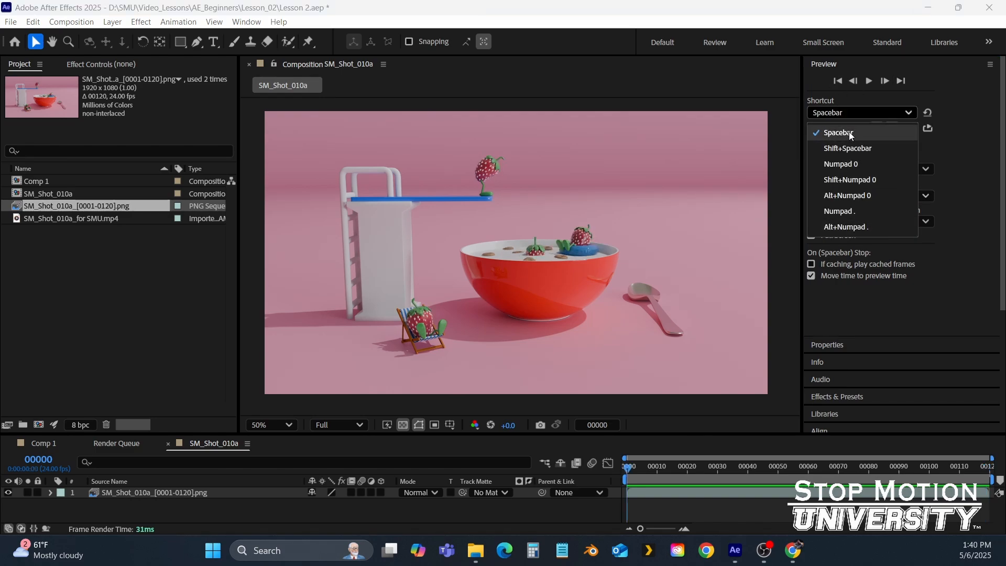
click(856, 114)
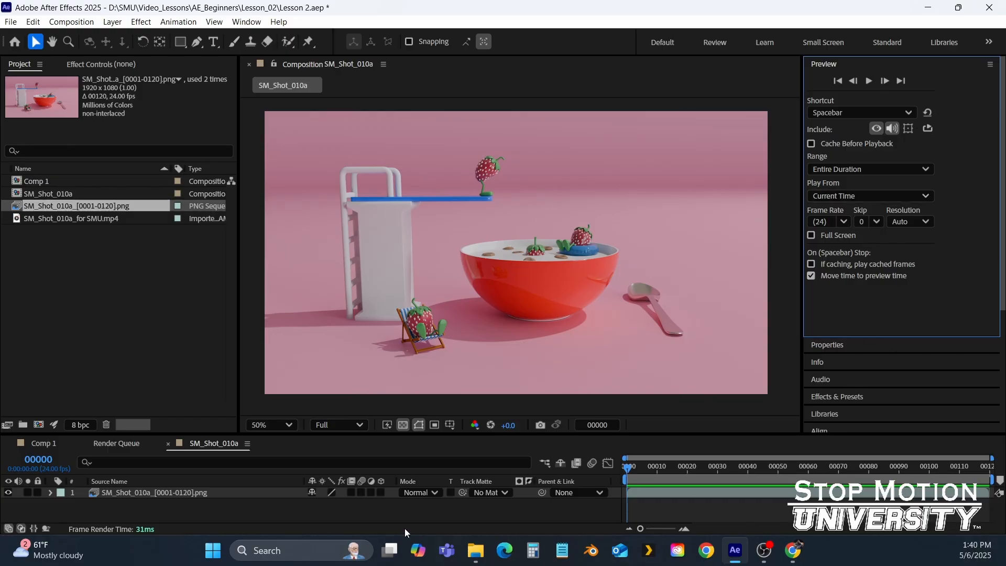
Step: Hide the layer switches and the Mode and Track Matte columns in the SM_Shot_010a timeline
click(323, 517)
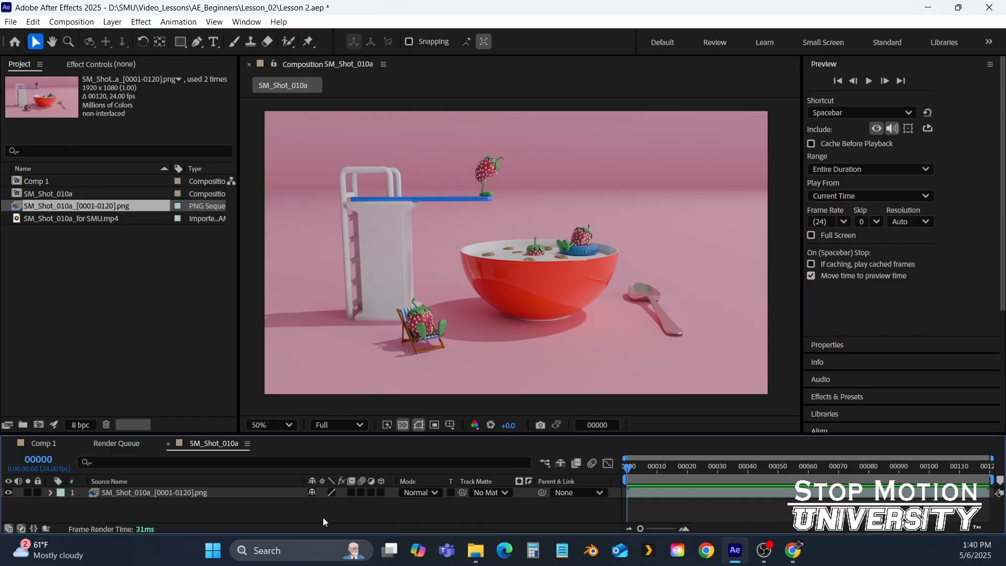
click(22, 528)
click(9, 529)
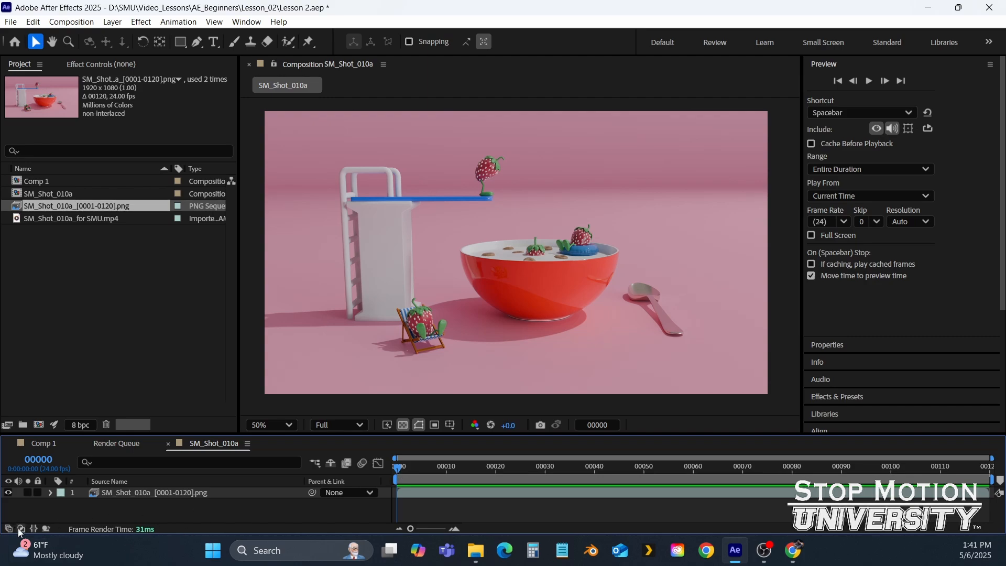
Step: Toggle the timeline's In, Out, Duration and Stretch columns, leaving them hidden, and scrub back to frame 0
click(35, 526)
click(34, 527)
click(34, 526)
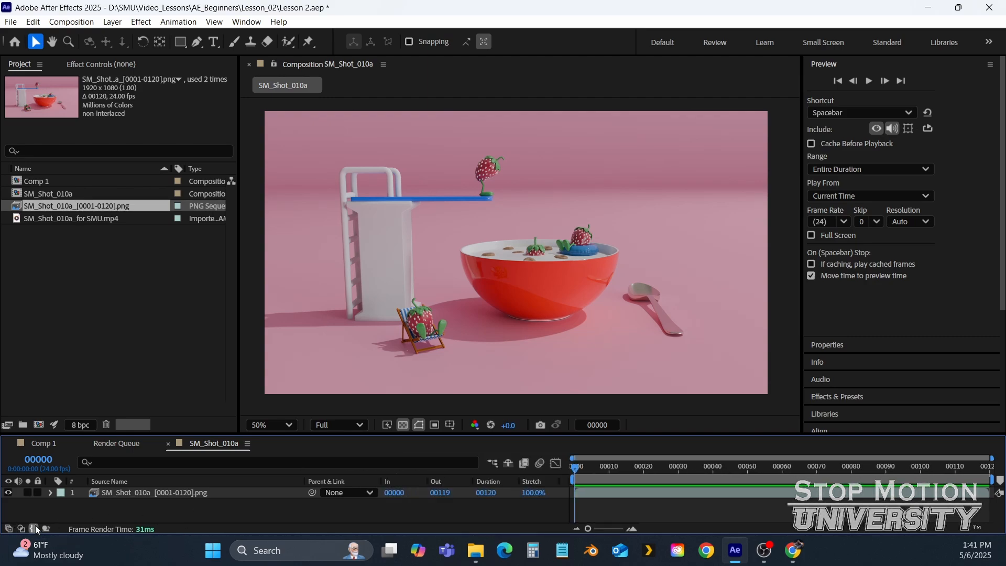
click(34, 527)
click(35, 526)
click(34, 527)
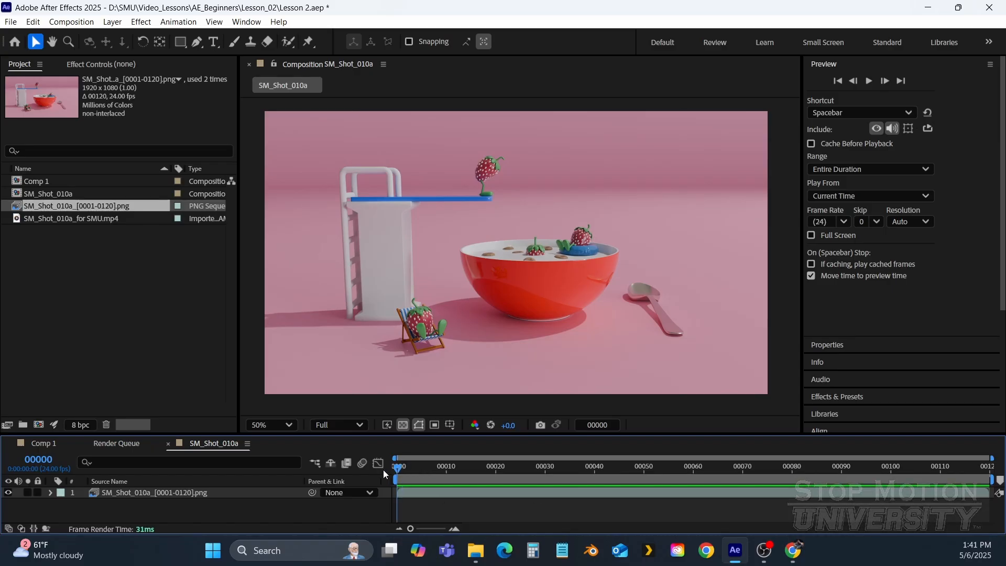
drag(422, 475, 369, 469)
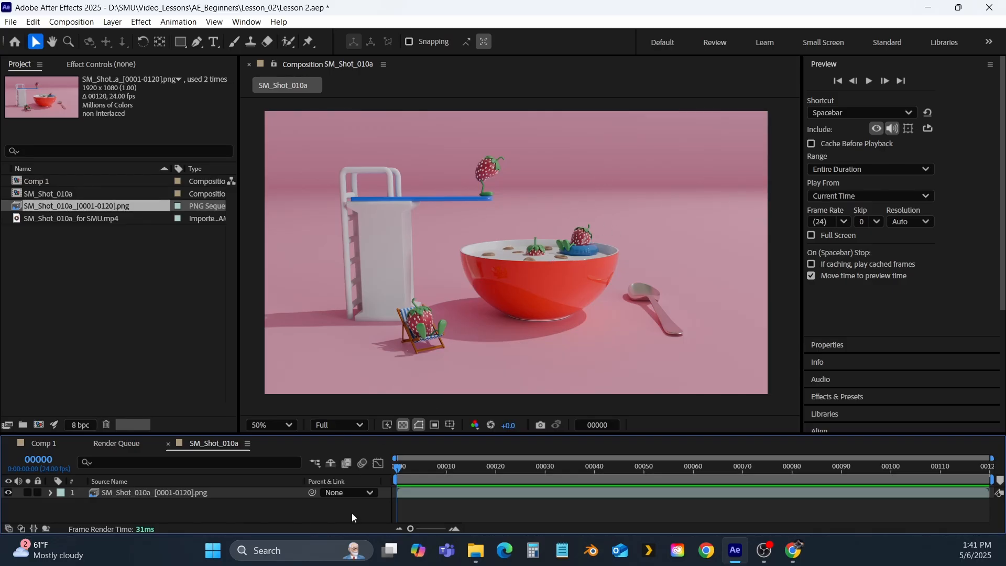
Step: Advance the SM_Shot_010a composition one frame at a time from frame 0 to beyond frame 10
key(Page_Down)
key(Page_Down)
key(Page_Down)
key(Page_Down)
key(Page_Down)
key(Page_Down)
key(Page_Down)
key(Page_Down)
key(Page_Down)
key(Page_Down)
key(Page_Down)
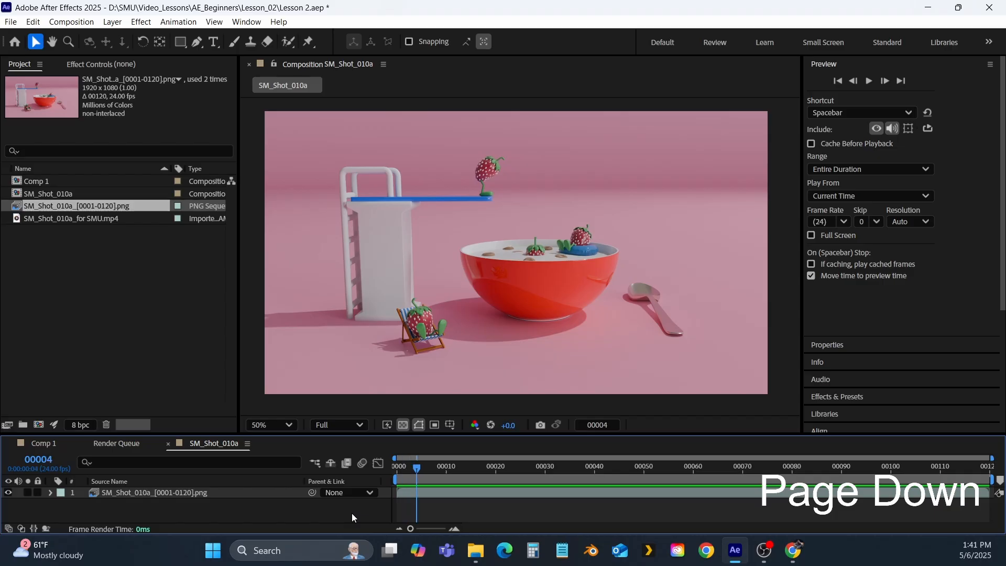
key(Page_Down)
key(Page_Down)
key(Page_Down)
key(Page_Down)
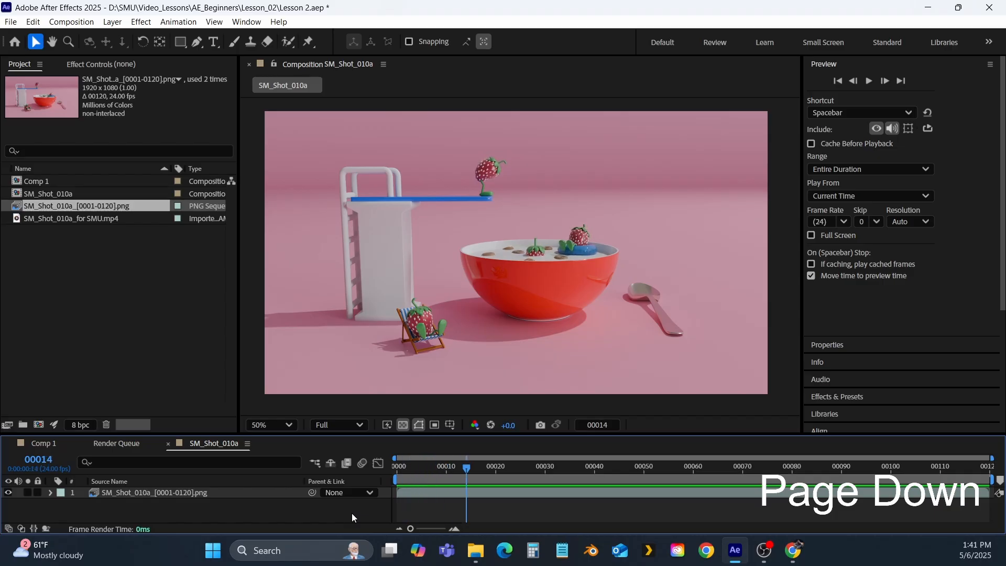
Step: Step the SM_Shot_010a composition backward one frame at a time toward its first frame
key(Page_Up)
key(Page_Up)
key(Page_Up)
key(Page_Up)
key(Page_Up)
key(Page_Up)
key(Page_Up)
key(Page_Up)
key(Page_Up)
key(Page_Up)
key(Page_Up)
key(Page_Up)
key(Page_Up)
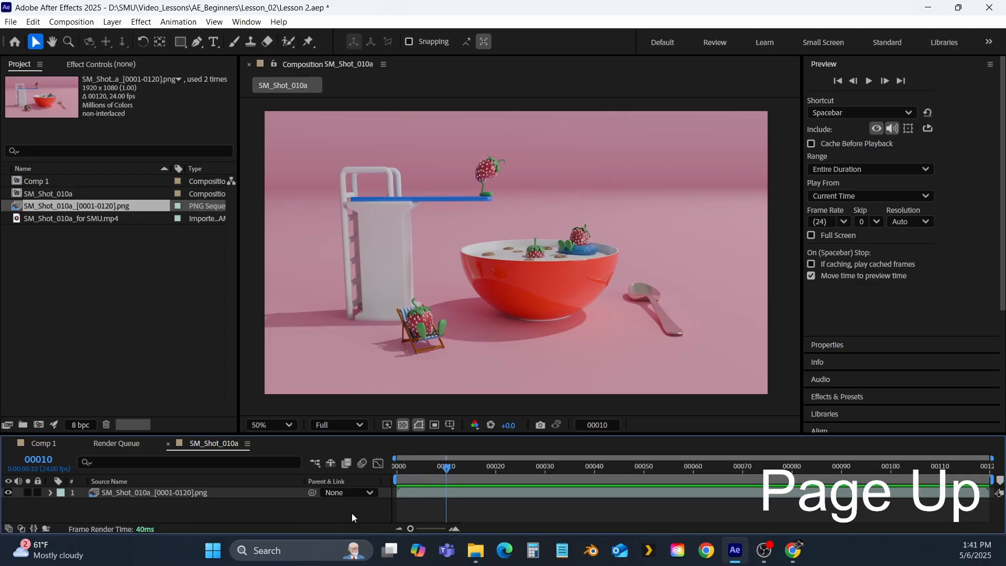
key(Page_Up)
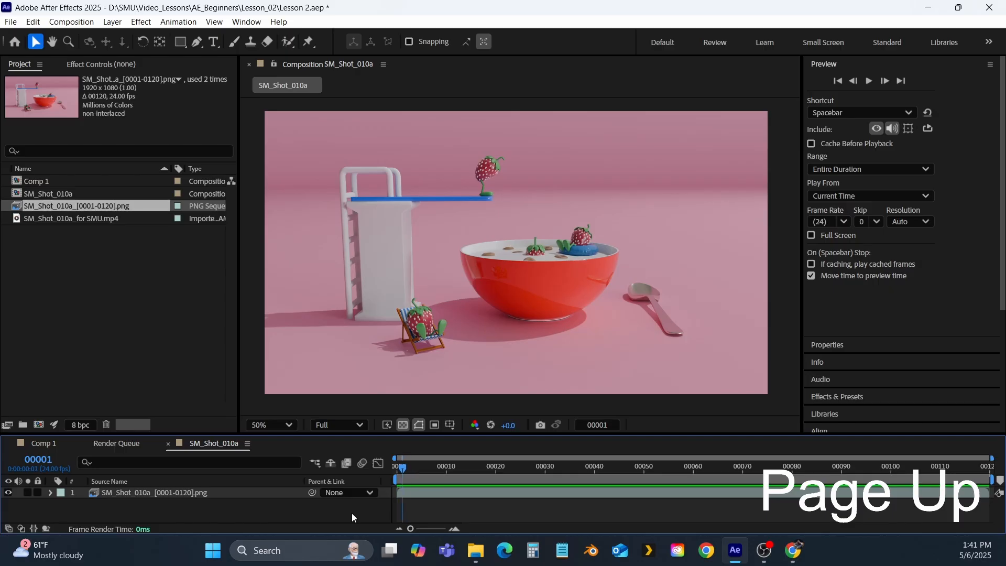
Step: Jump to the composition's first frame, to its last frame 119, and back to frame 0
key(Home)
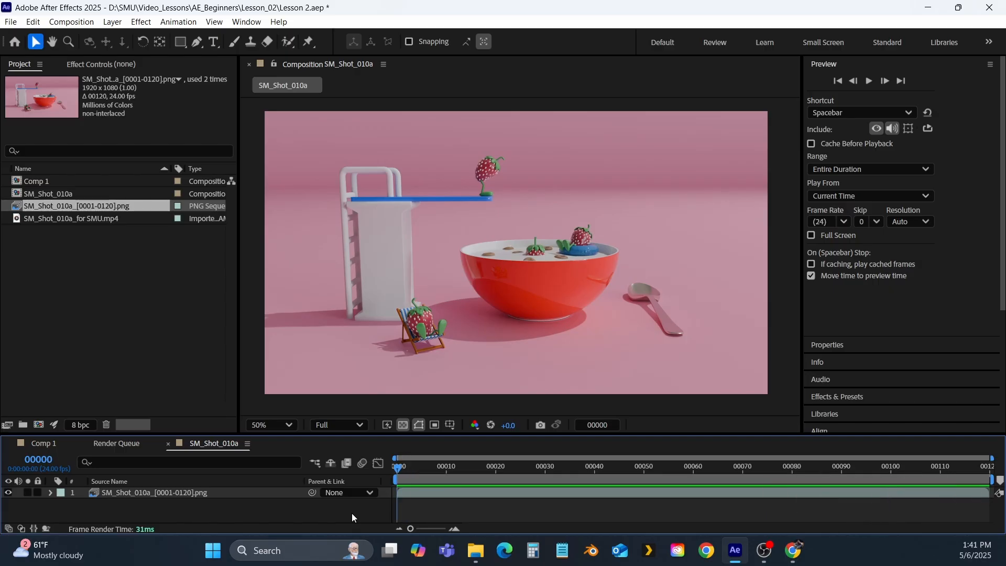
key(End)
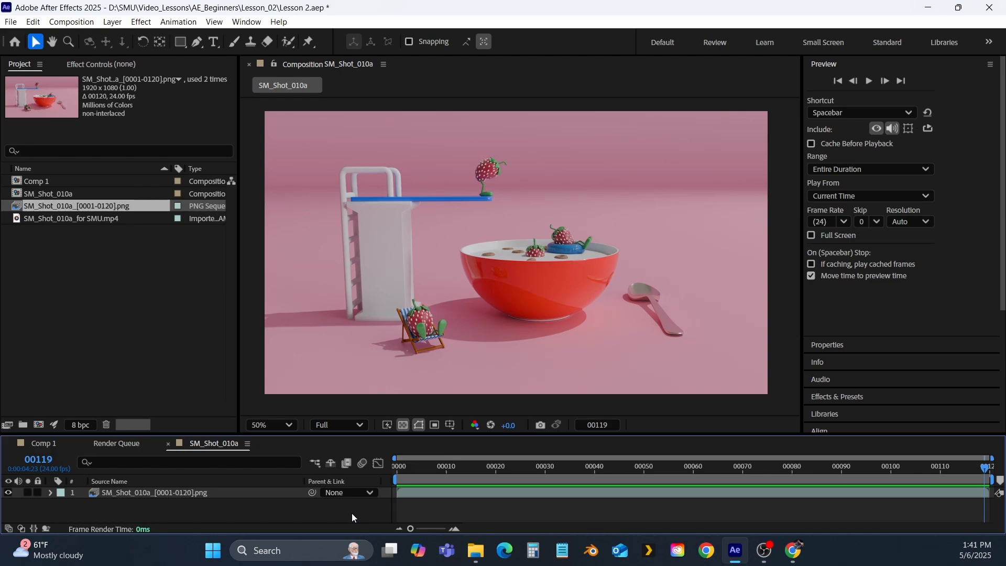
key(Home)
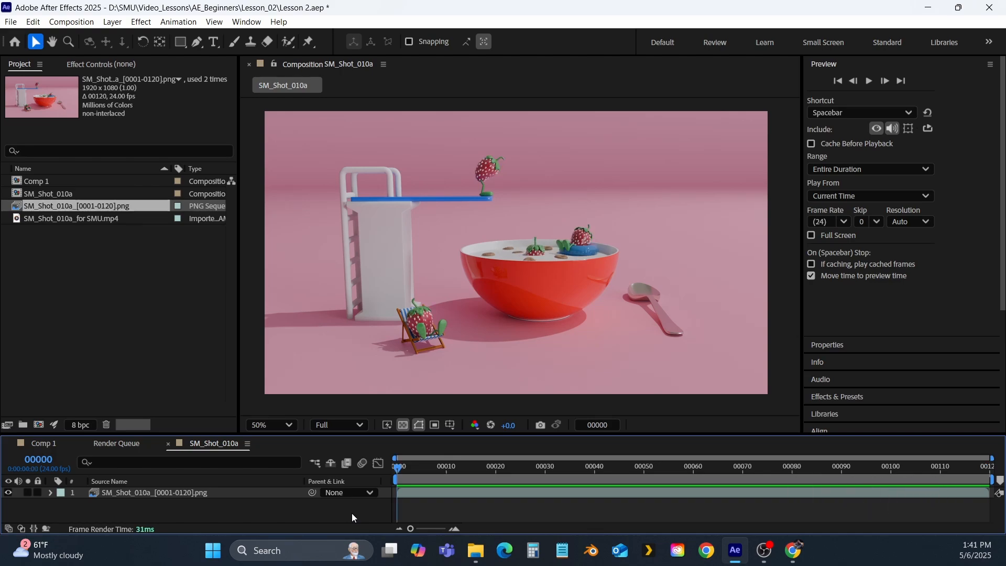
Step: Move the playhead ahead to frame 80 and return to frame 0 in ten-frame jumps
key(space)
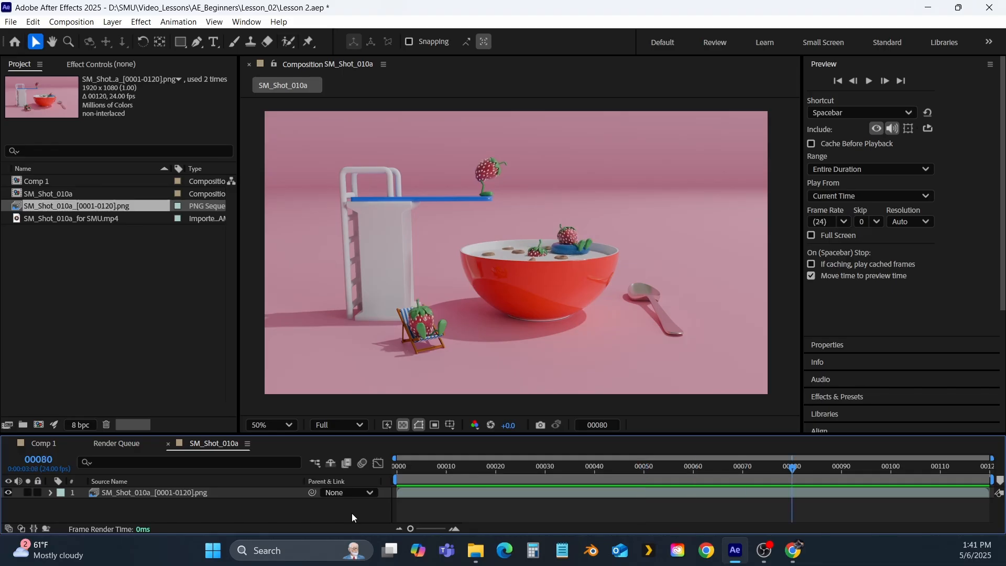
key(shift+Page_Up)
key(shift+Page_Up)
key(shift+Page_Up)
key(shift+Page_Up)
key(shift+Page_Up)
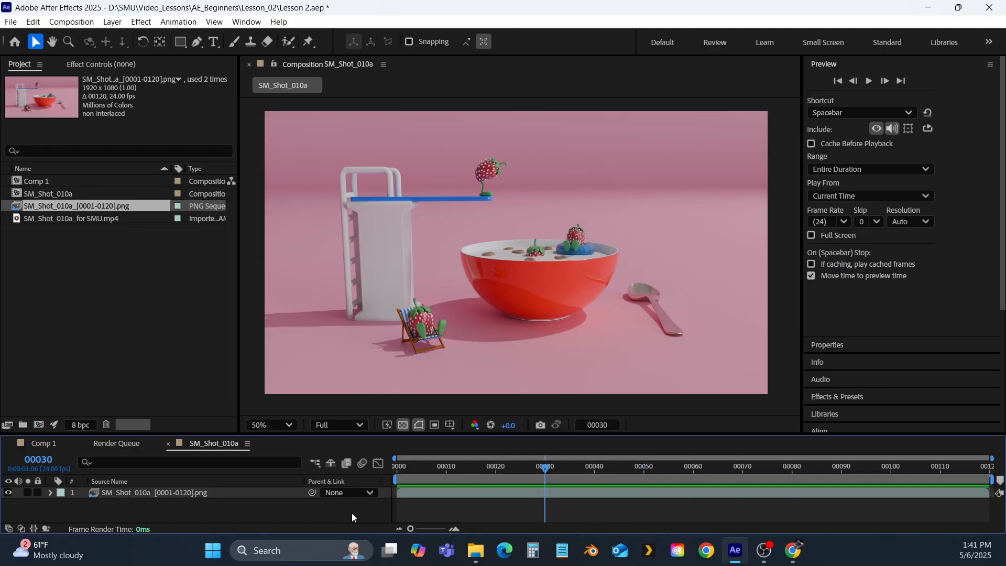
key(shift+Page_Up)
key(shift+Page_Up)
key(shift+Page_Up)
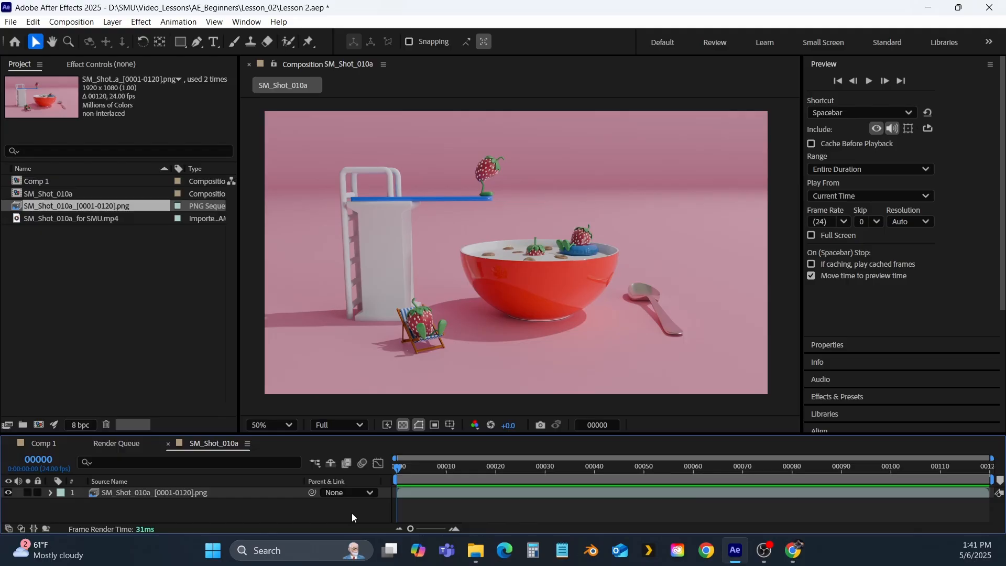
Step: Advance the playhead to frame 70 and go back to the first frame in ten-frame jumps
key(space)
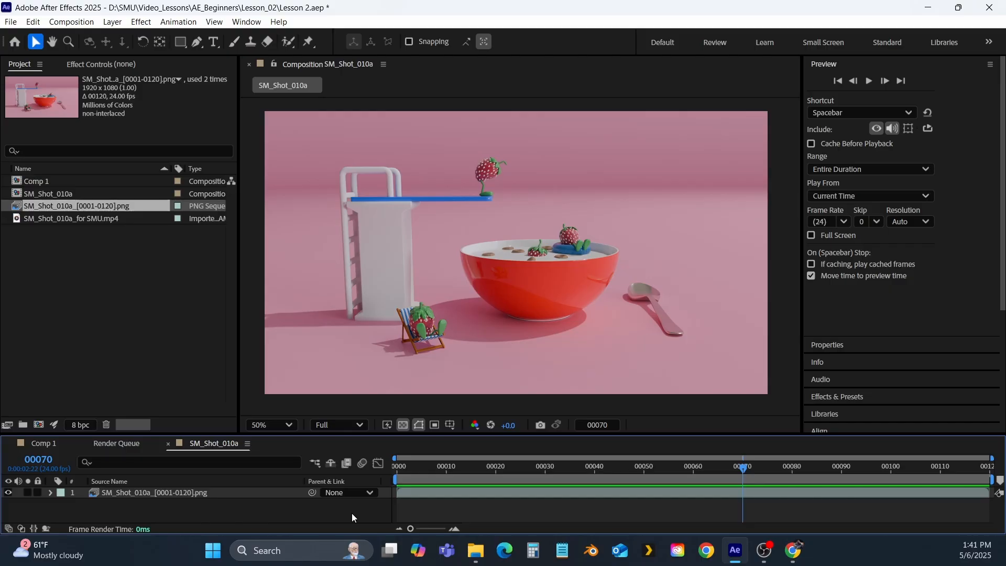
key(shift+Page_Up)
key(shift+Page_Up)
key(shift+Page_Up)
key(shift+Page_Up)
key(shift+Page_Up)
key(shift+Page_Up)
key(shift+Page_Up)
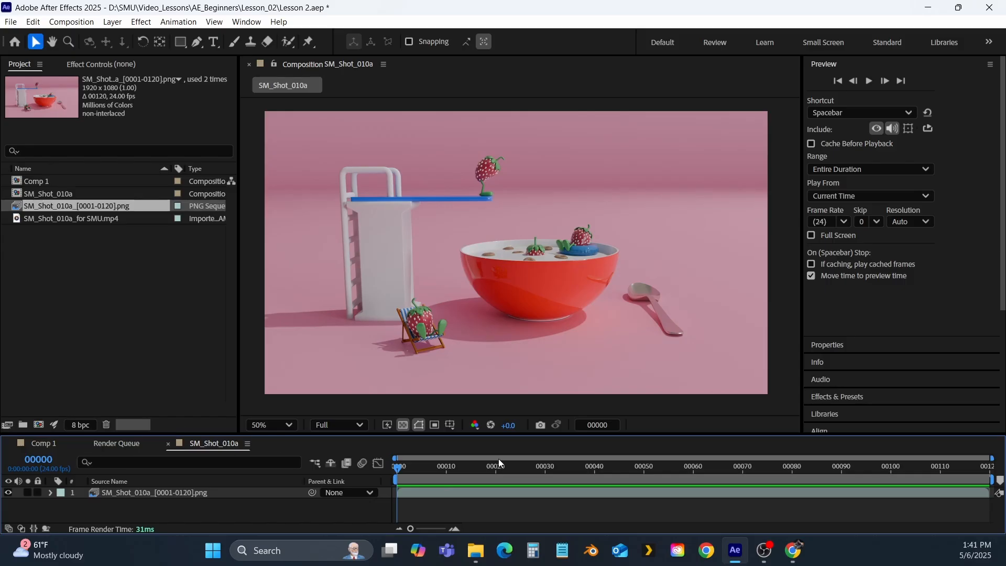
Step: Set the SM_Shot_010a work area to begin at frame 26 and end at frame 76
mouse_move(524, 466)
mouse_down()
mouse_move(689, 476)
mouse_move(495, 474)
mouse_move(524, 476)
mouse_up()
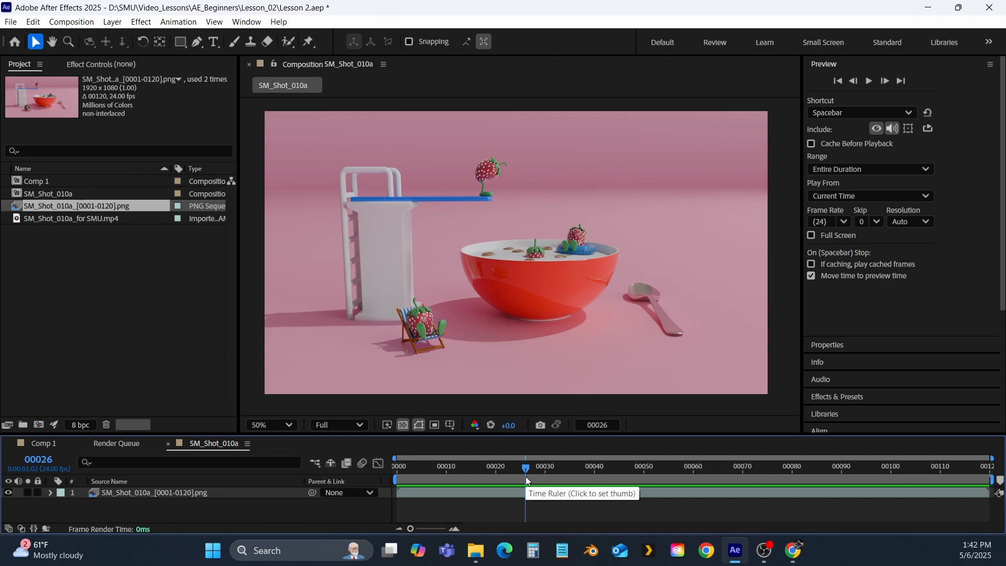
key(b)
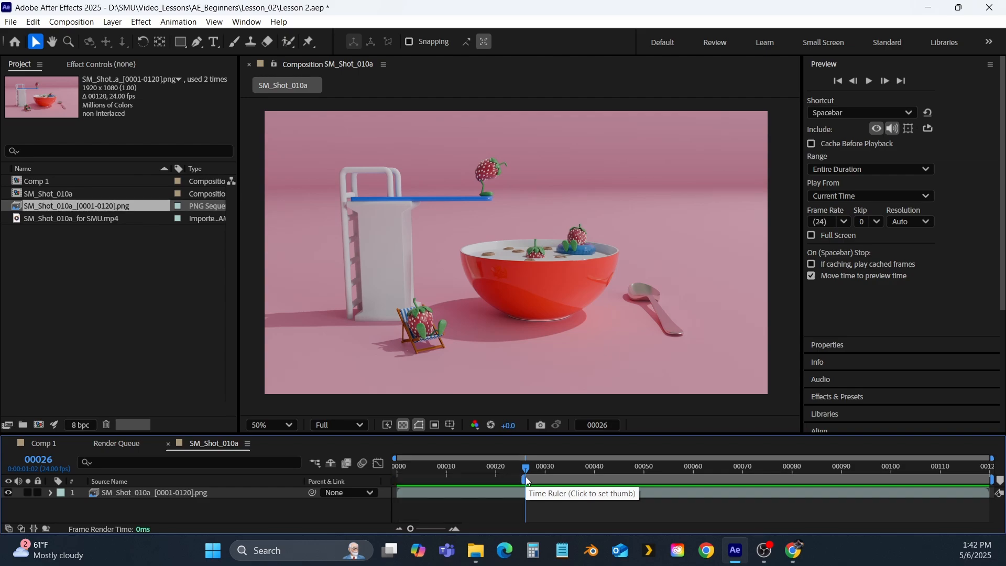
click(772, 472)
key(n)
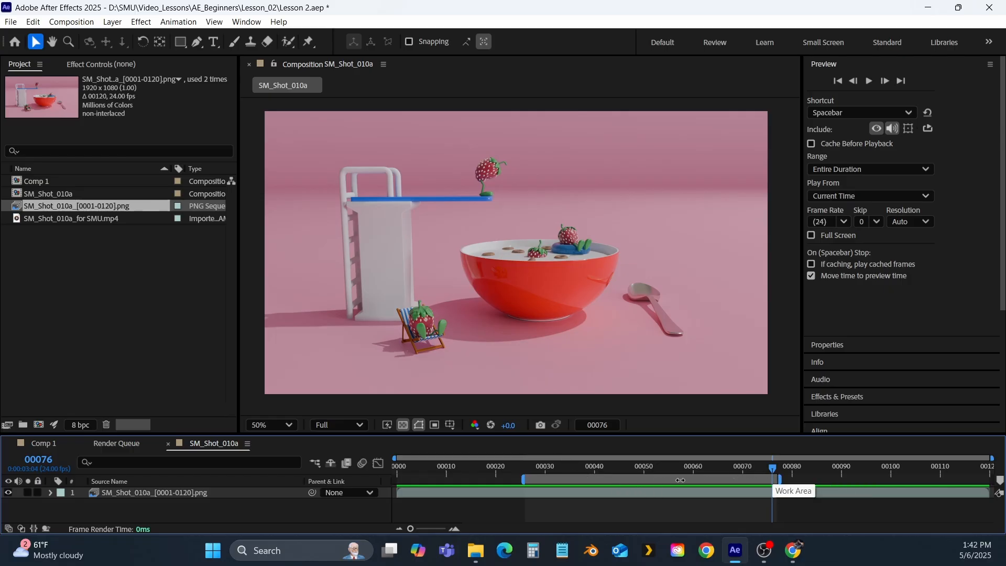
Step: Preview the composition from frame 26 with the Entire Duration range and stop playback
drag(658, 467, 527, 488)
key(space)
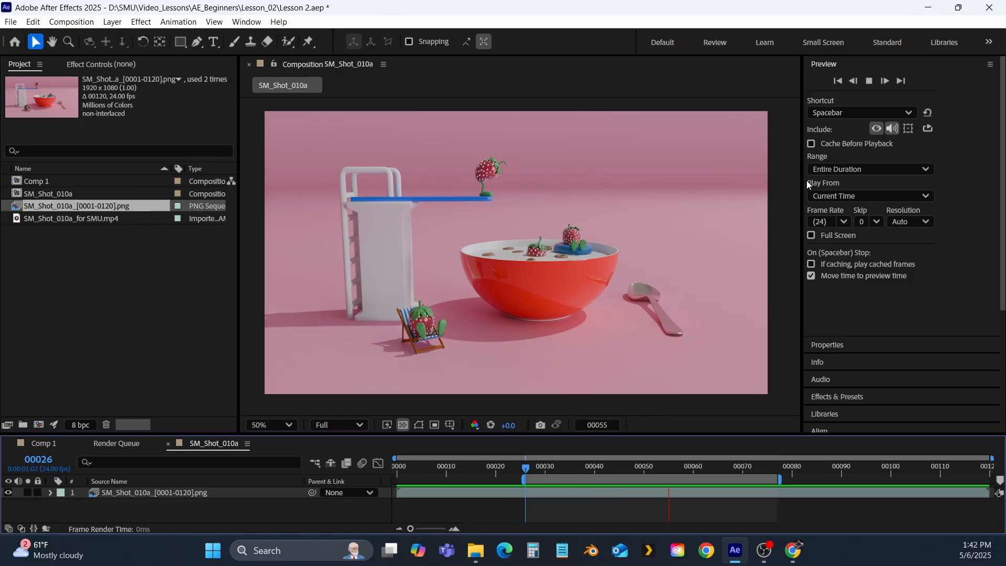
key(space)
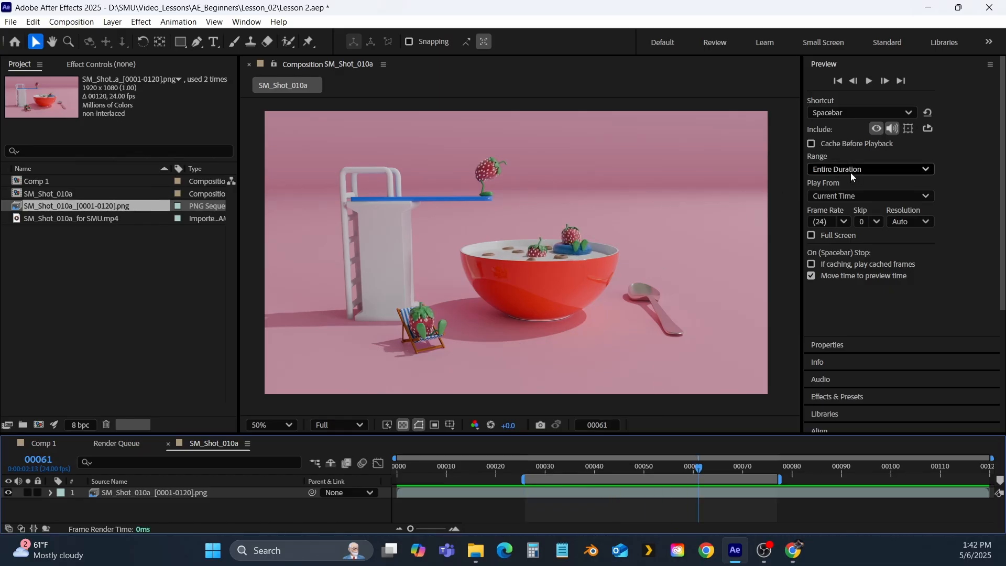
Step: Change the preview range to Work Area and preview playback from frame 44
click(851, 172)
click(839, 190)
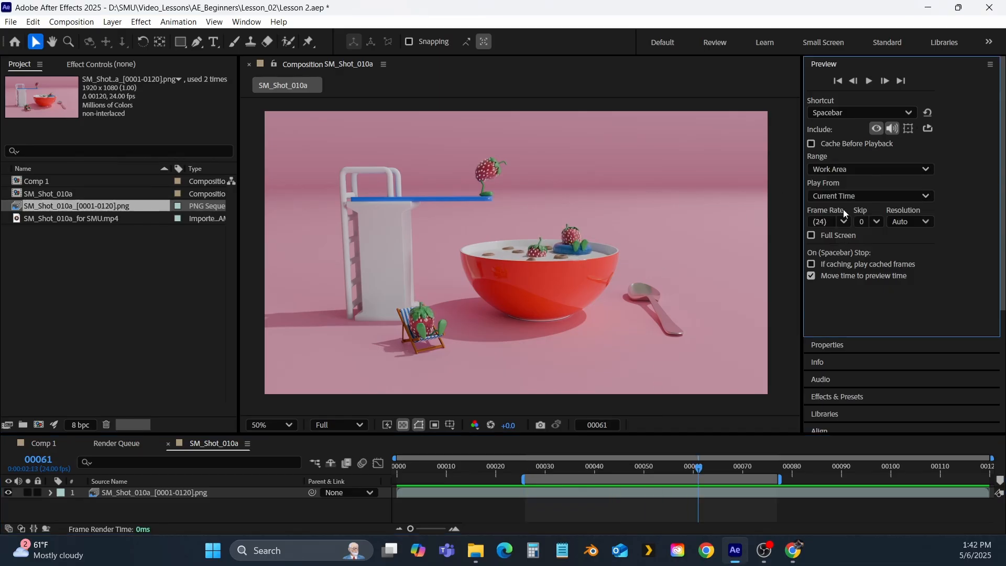
key(alt+space)
click(615, 466)
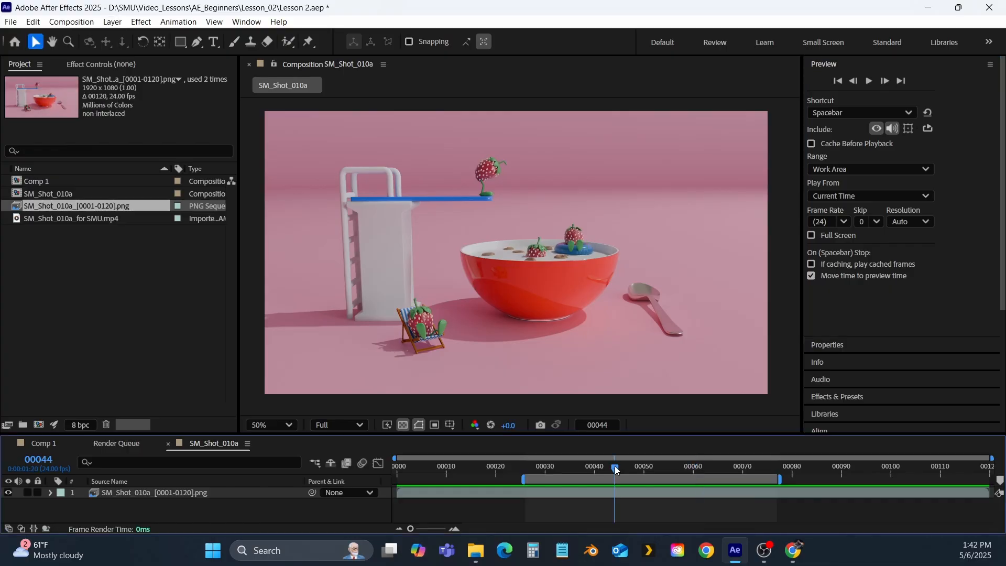
key(space)
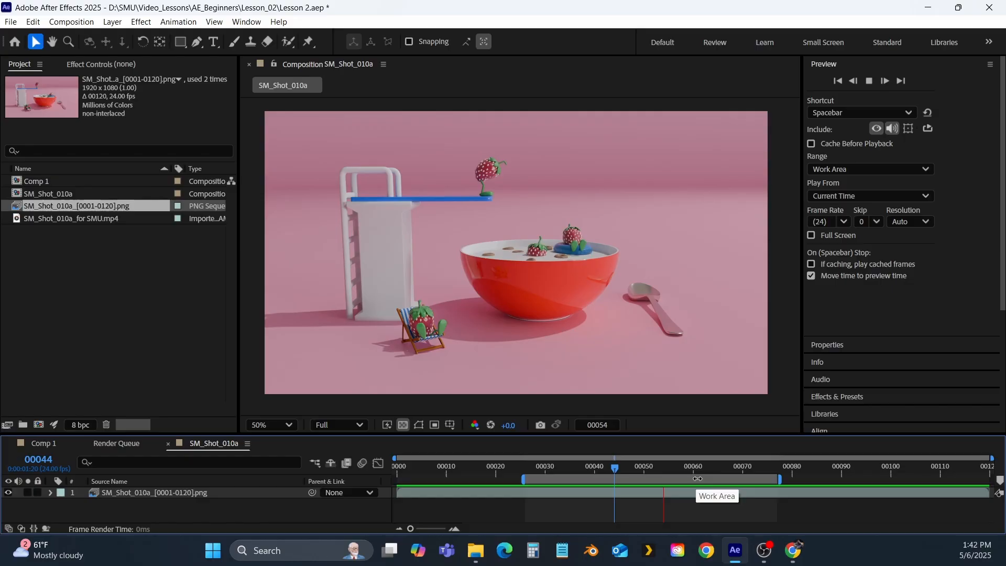
key(space)
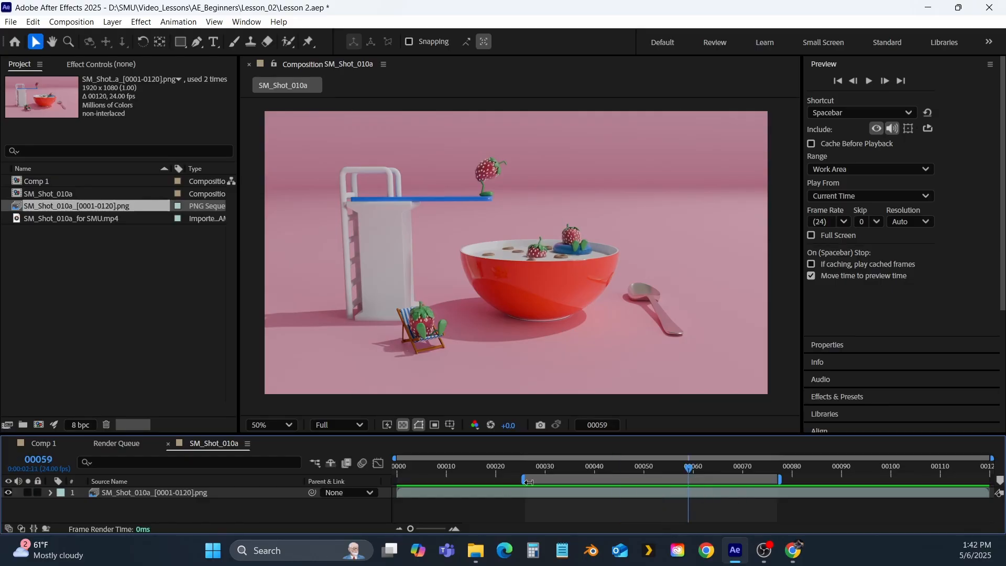
Step: Extend the work area to the composition's full length and set the preview range to Entire Duration
drag(529, 482, 386, 489)
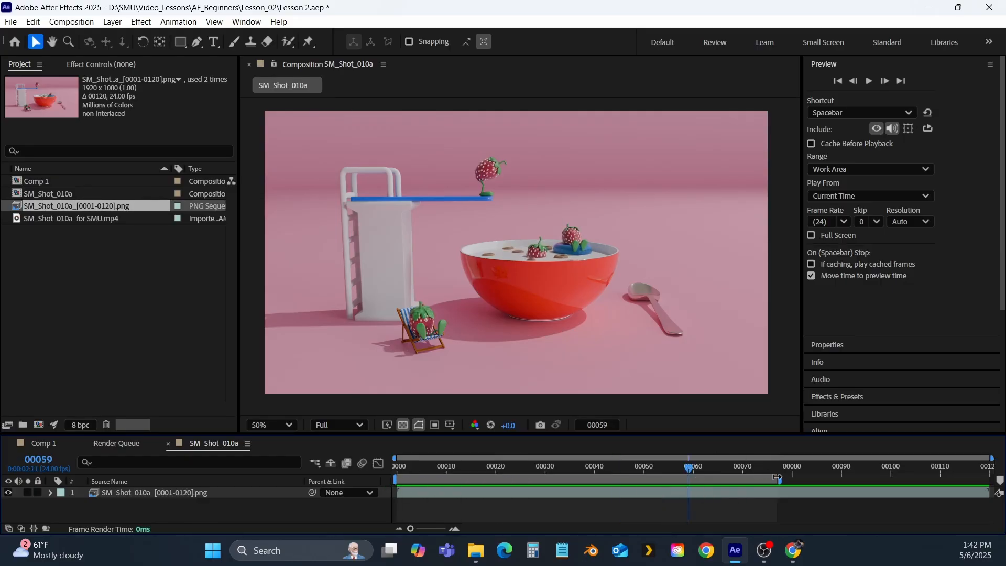
drag(778, 478, 995, 473)
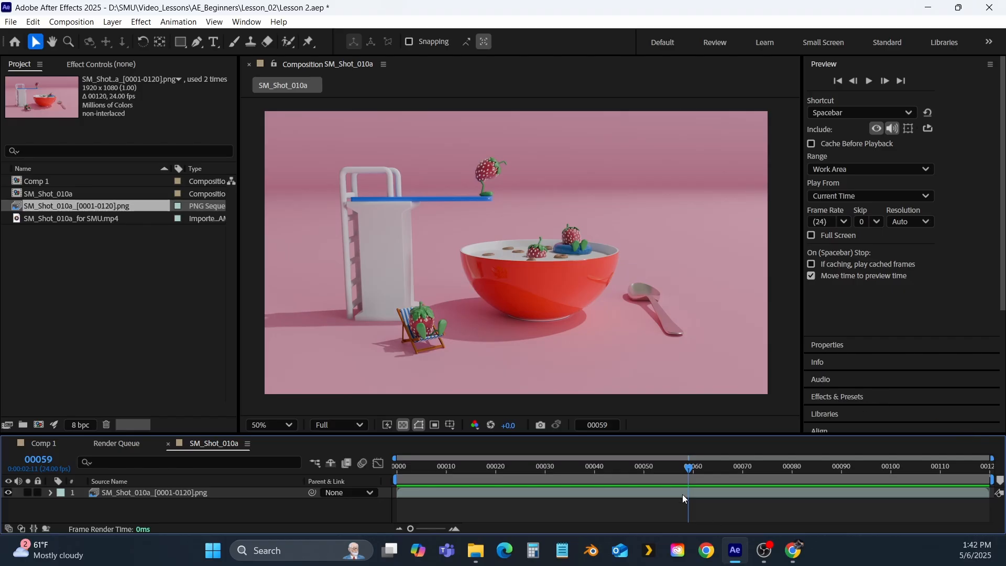
click(852, 169)
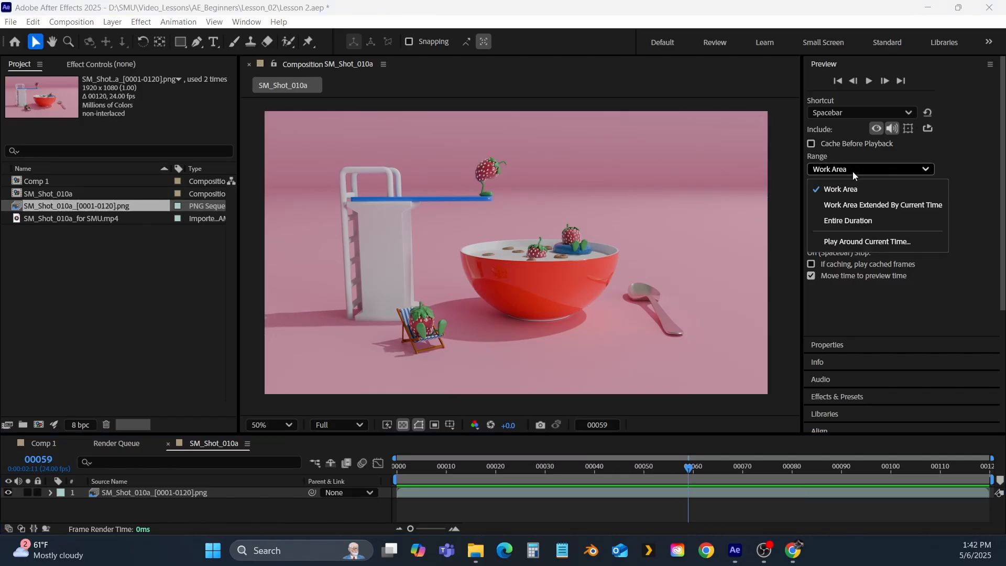
click(873, 220)
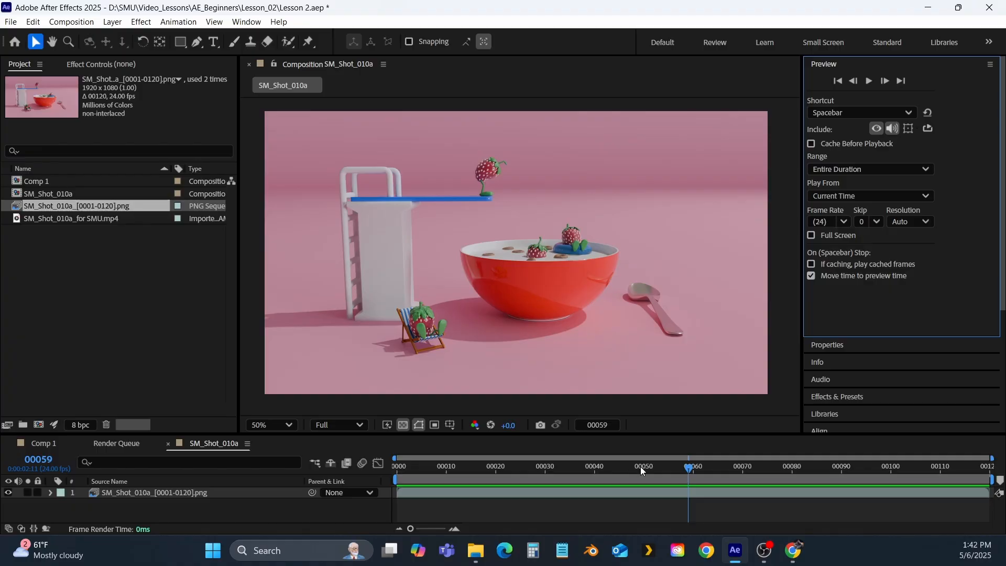
Step: Play the SM_Shot_010a composition from its first frame and stop the preview
key(Home)
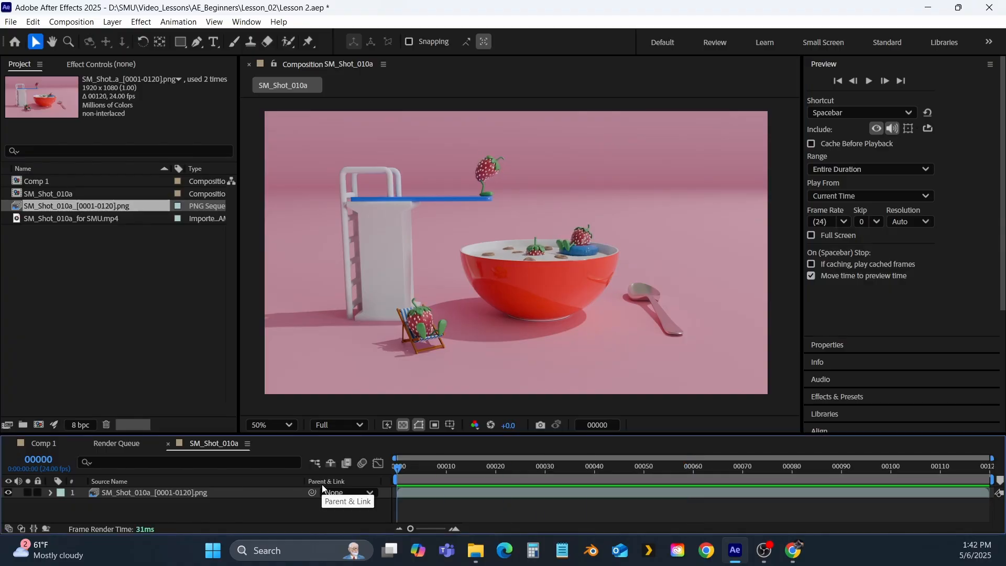
key(space)
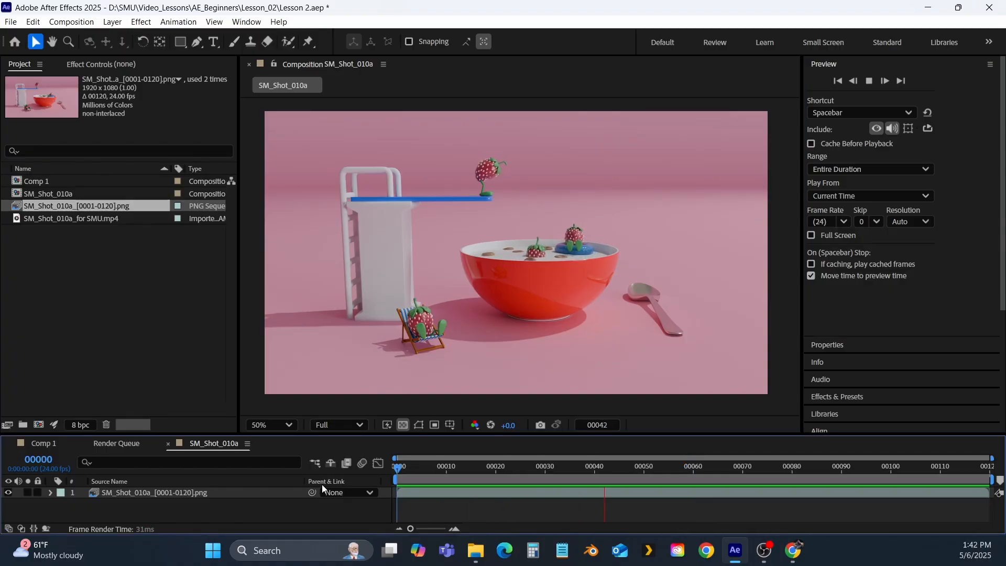
key(space)
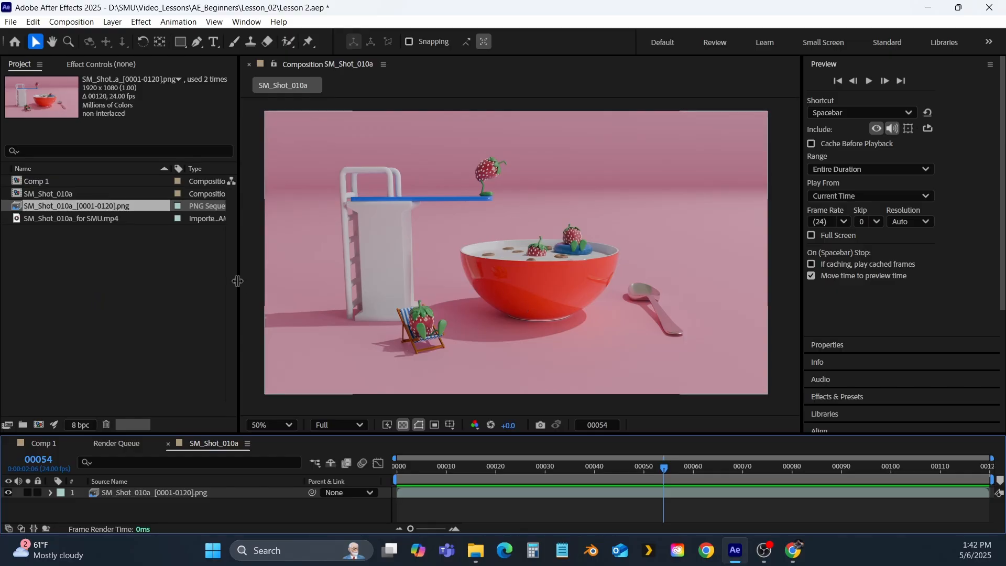
Step: Open SM_Shot_010a_[0001-0120].png from the project in the Footage viewer and play it from frame 0
click(154, 297)
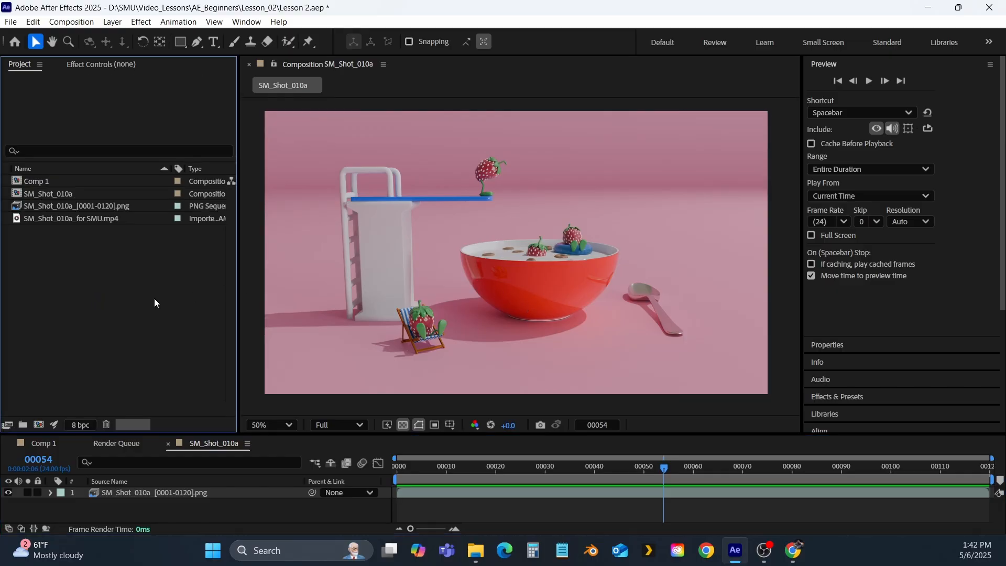
double_click(43, 207)
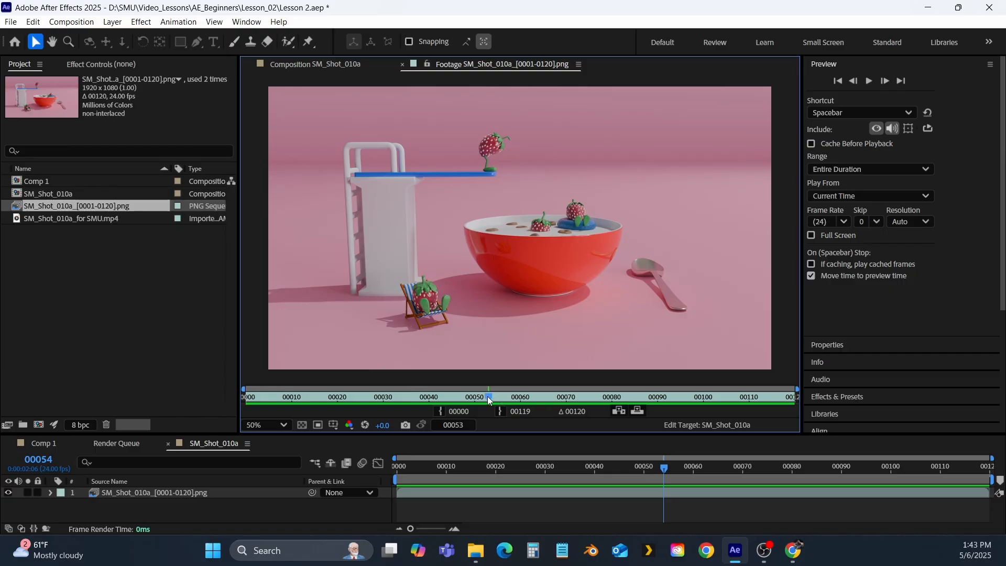
drag(490, 401, 215, 403)
key(space)
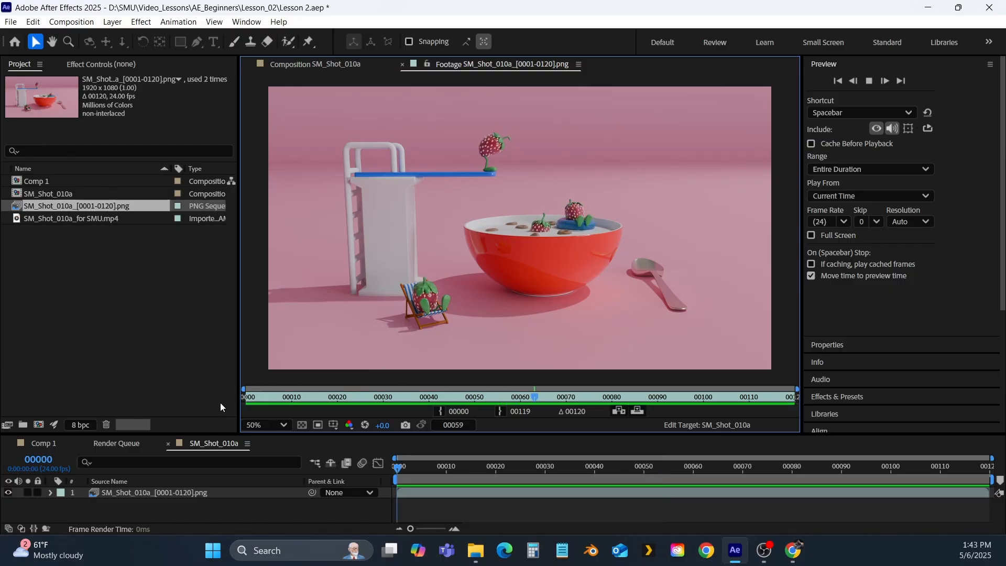
key(space)
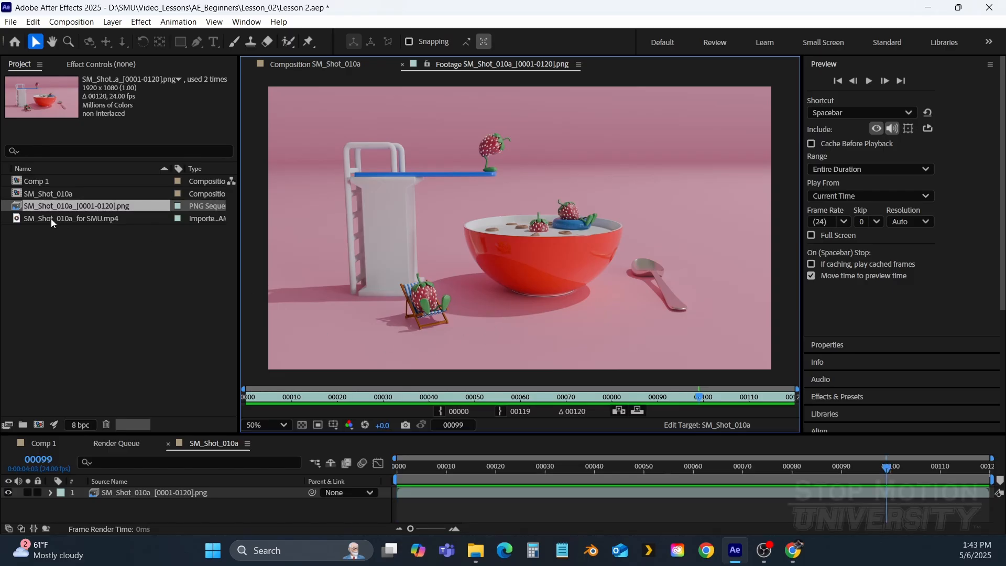
Step: Open the composition's SM_Shot_010a_[0001-0120].png layer in the Layer viewer and compare it with the Footage viewer
double_click(151, 493)
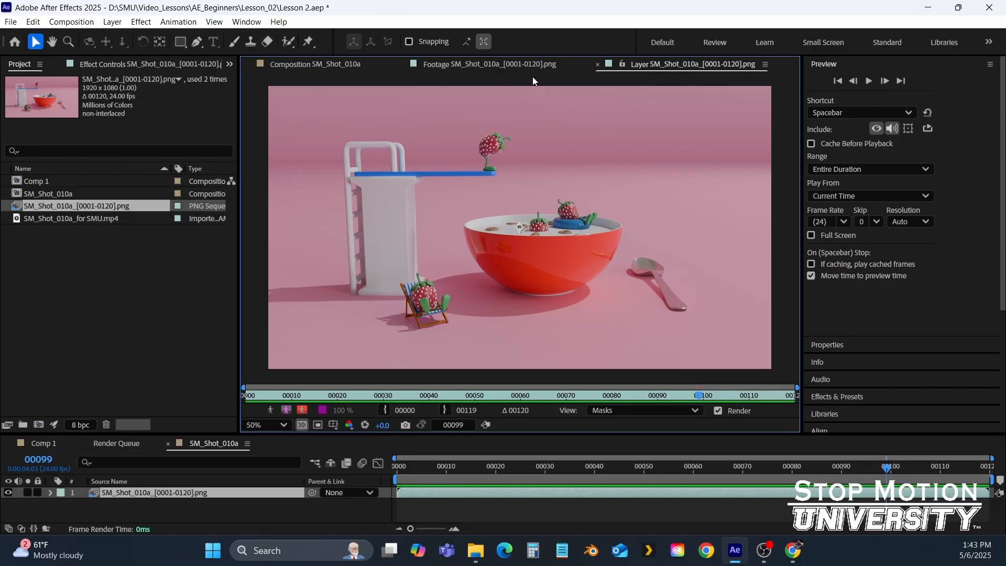
click(485, 64)
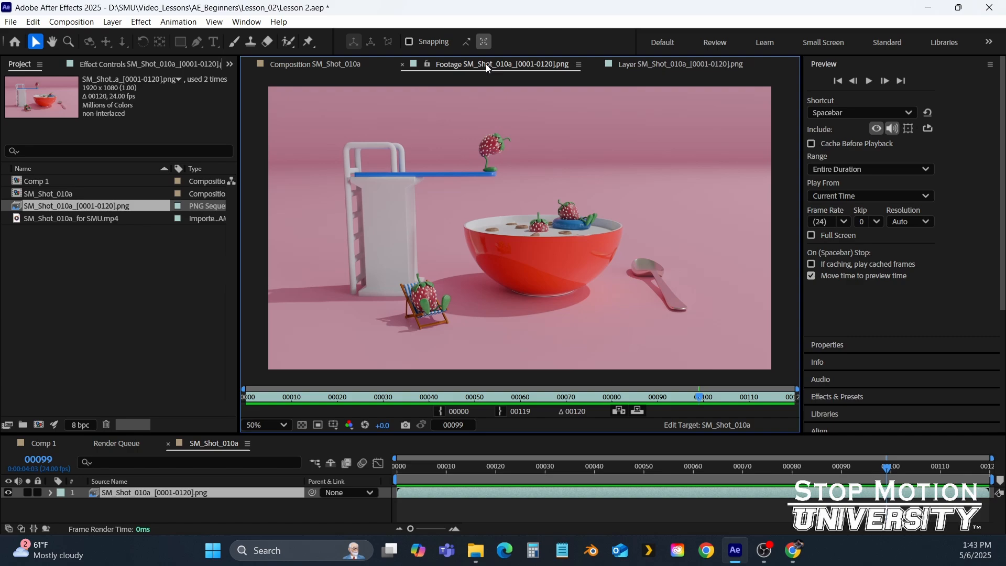
click(670, 65)
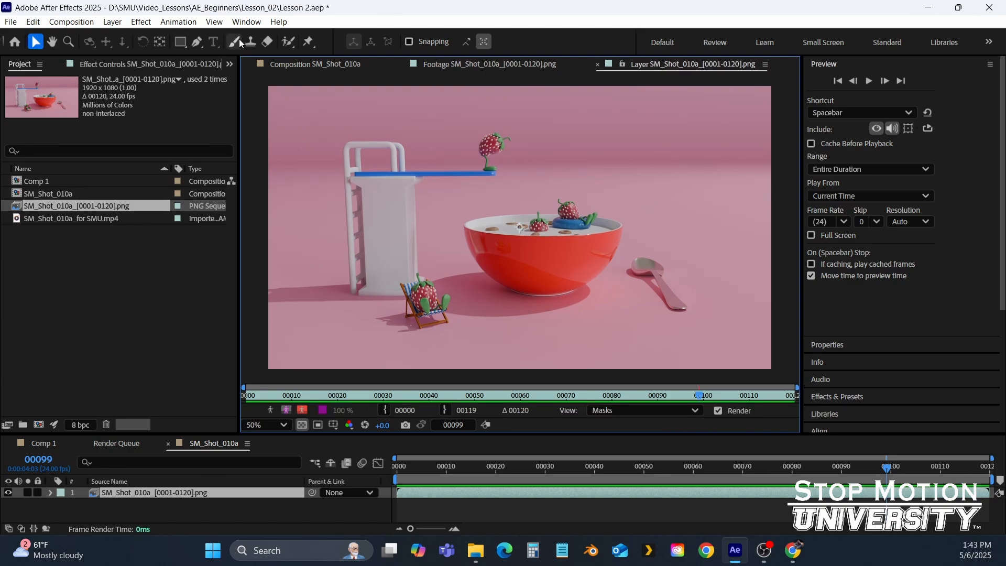
Step: Erase a diagonal stroke from the tower to the spoon in the Layer viewer and compare the Footage and Composition viewers
click(267, 42)
drag(394, 138, 659, 290)
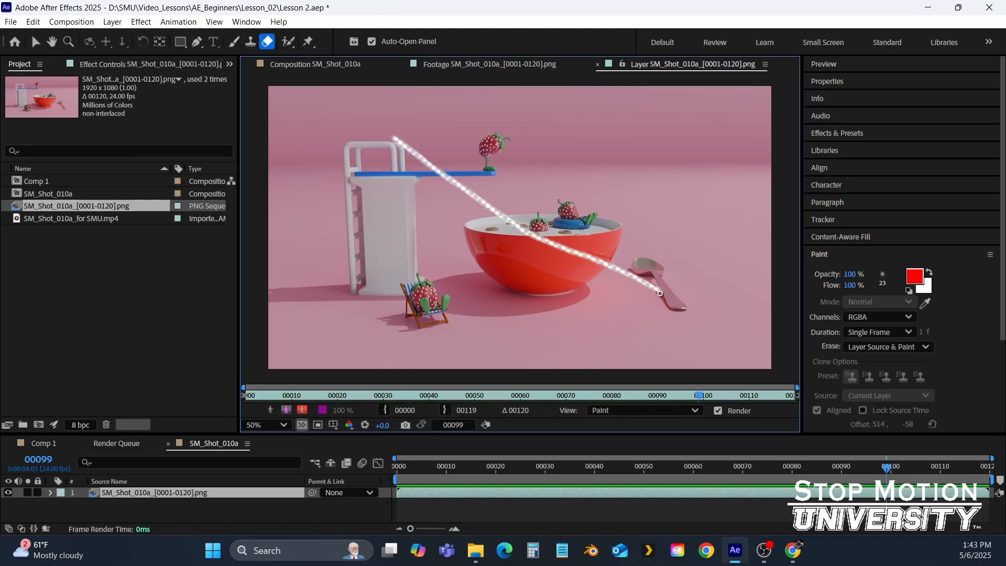
click(513, 66)
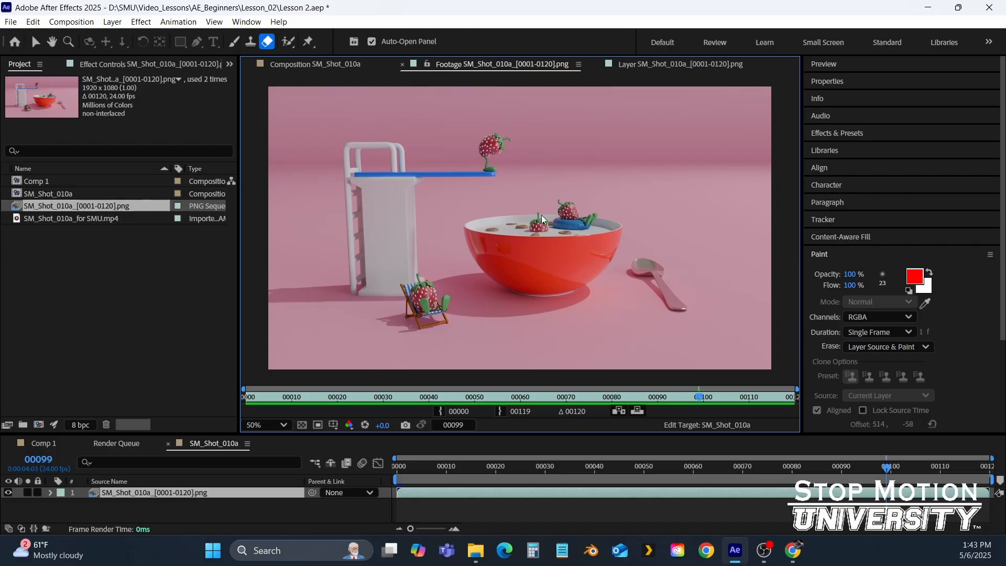
click(654, 67)
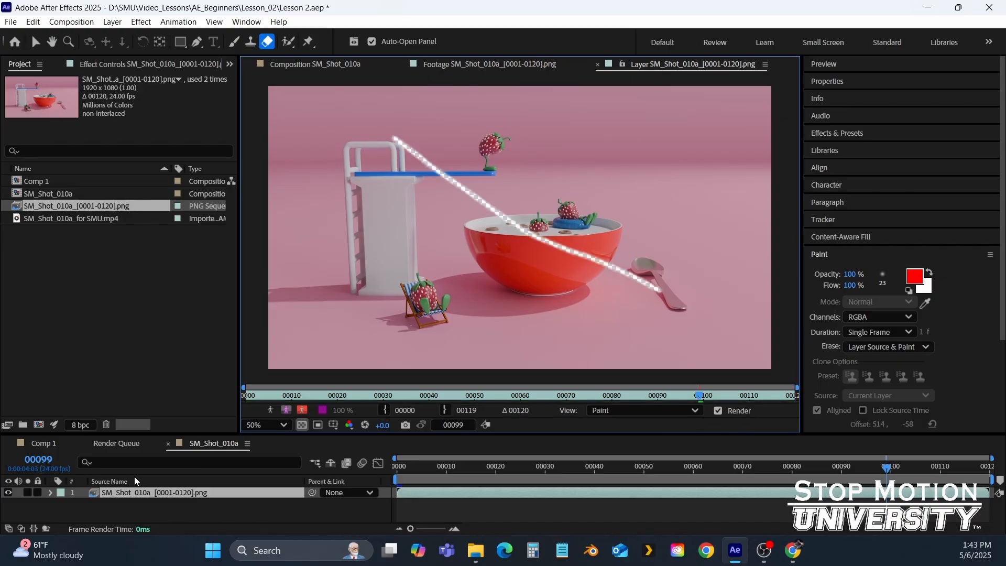
click(316, 64)
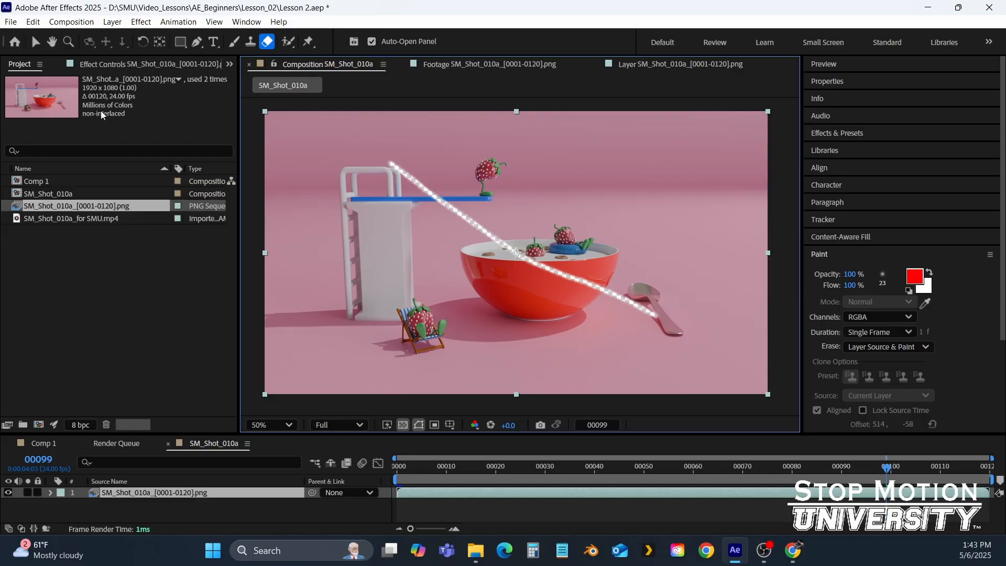
Step: Show the layer's effect controls and toggle the Paint effect off and on to compare the composition
click(107, 64)
click(17, 92)
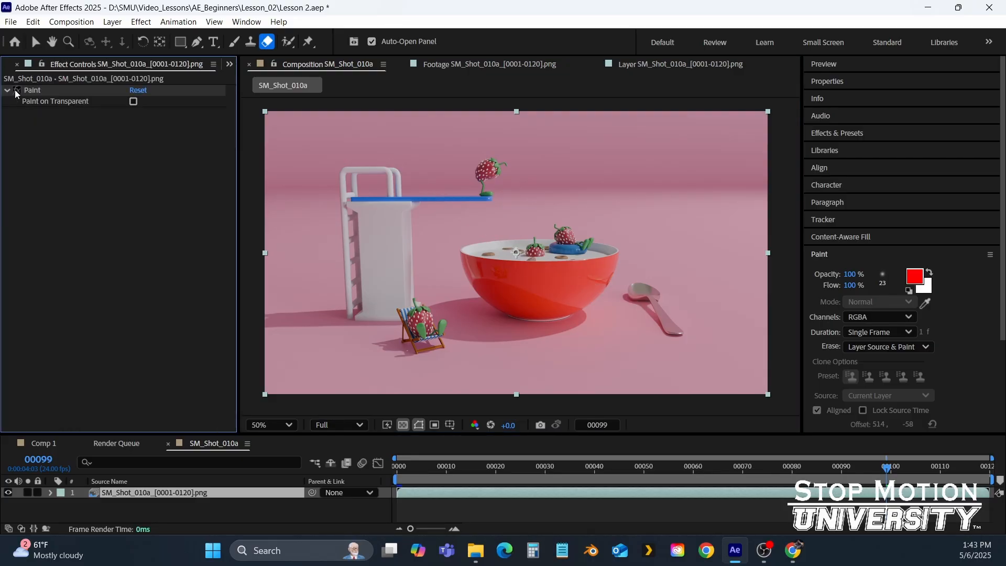
click(16, 92)
click(17, 92)
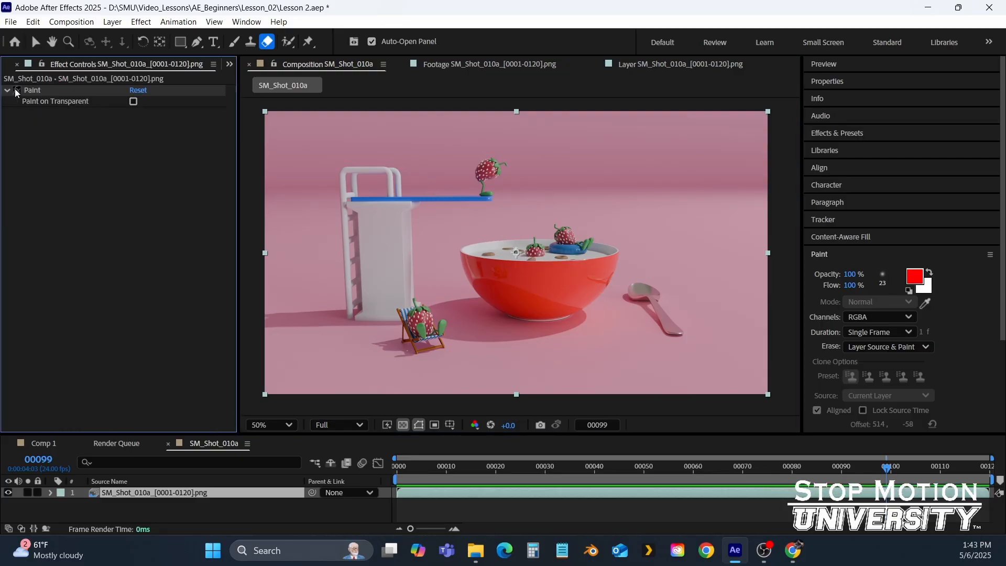
click(16, 92)
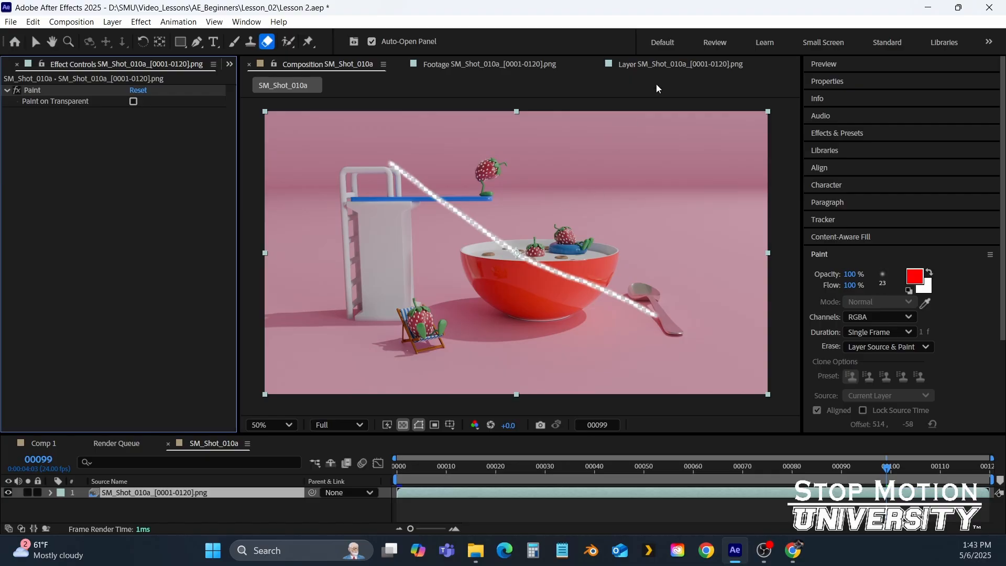
Step: Compare the Layer and Footage viewers of the image sequence, ending on the SM_Shot_010a composition
click(676, 64)
click(498, 64)
click(361, 64)
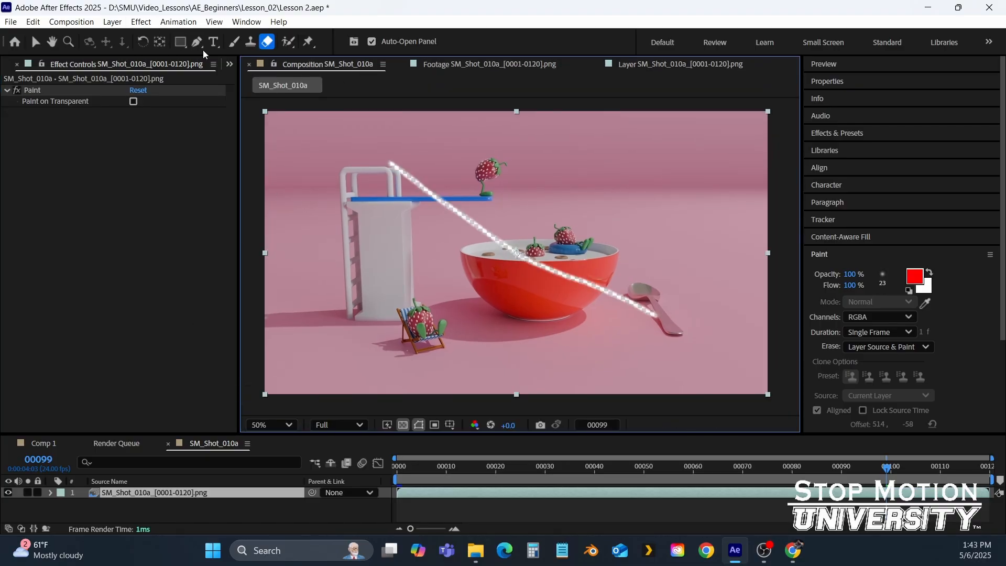
click(215, 23)
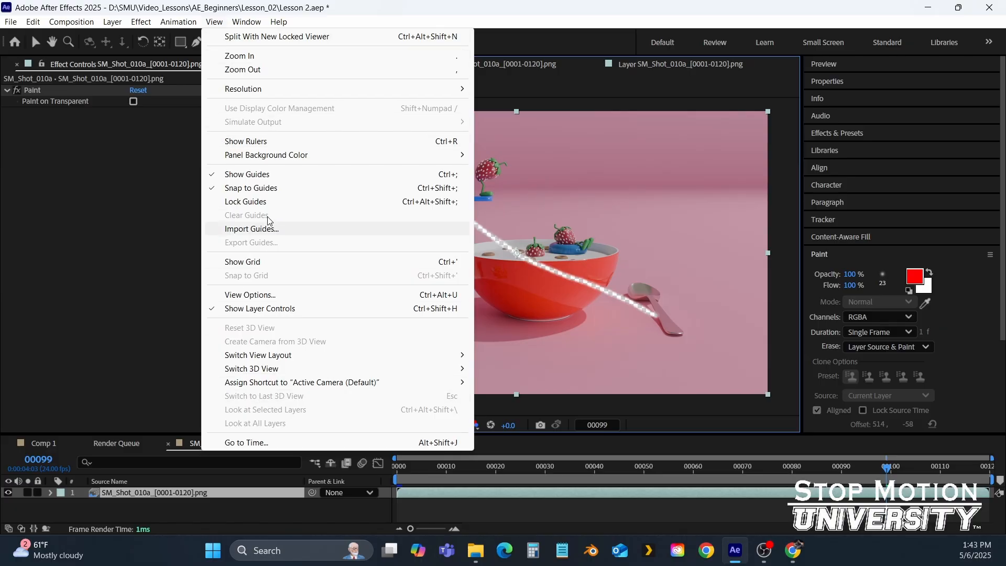
mouse_move(247, 21)
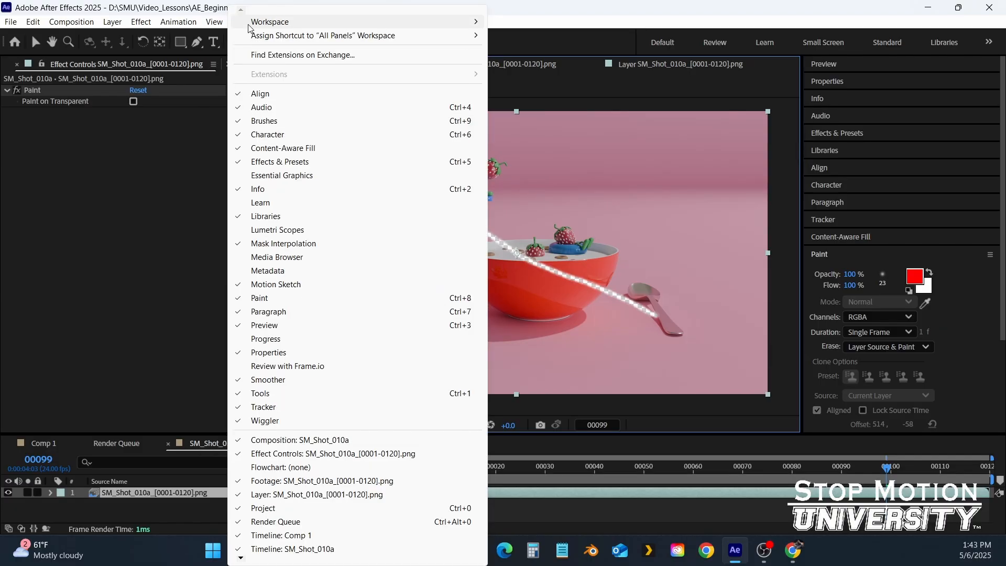
click(153, 290)
Step: Deselect the image sequence layer and toggle the composition viewer's transparency grid off and on
click(199, 517)
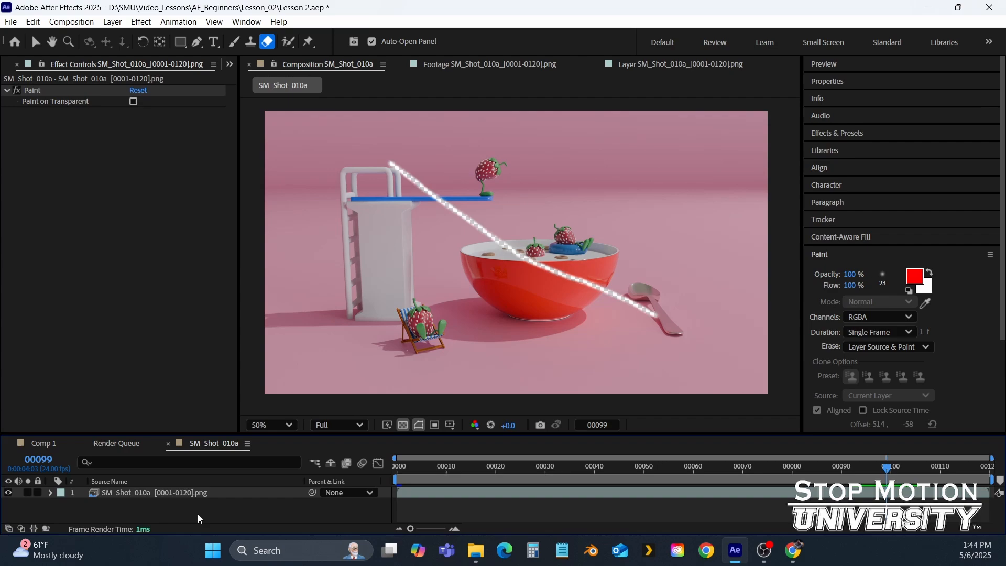
click(403, 427)
click(403, 426)
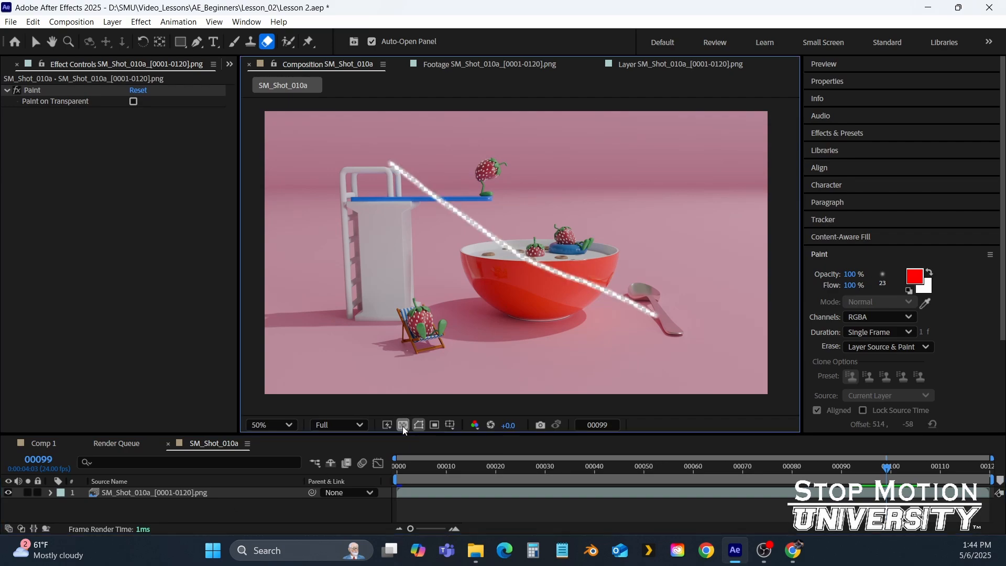
click(403, 427)
click(403, 426)
click(403, 427)
click(403, 428)
Step: Draw a filled cyan polygon with the Pen tool over the tower and the bowl as a new shape layer
click(197, 42)
click(398, 186)
click(368, 248)
click(450, 300)
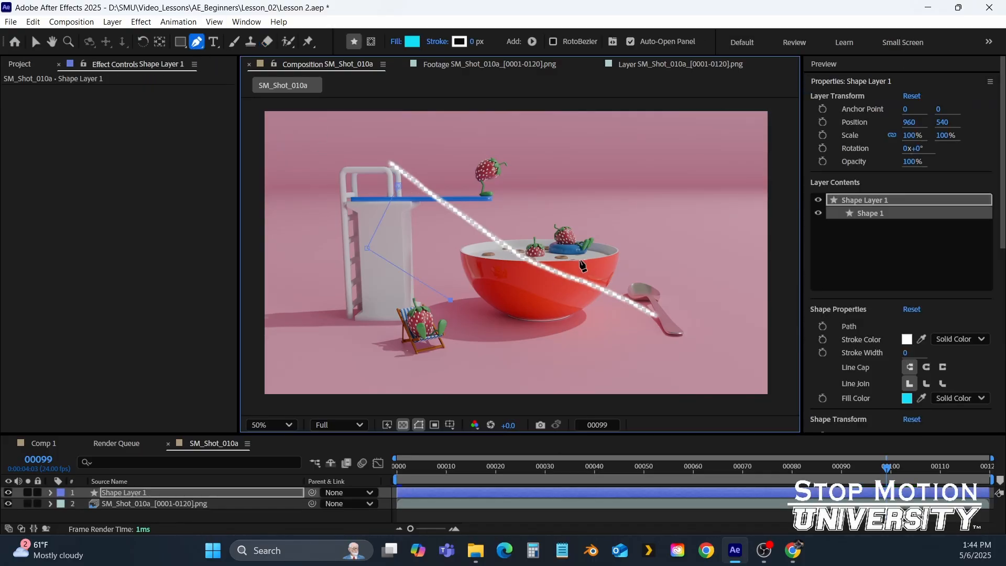
click(581, 258)
click(582, 194)
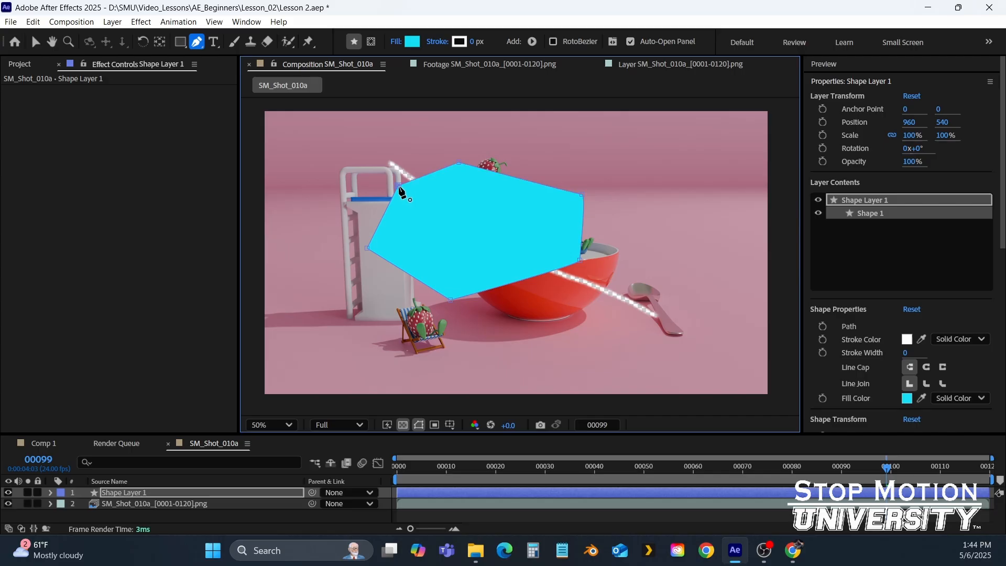
Step: Toggle the mask and shape path visibility off and on to compare the polygon's outline
click(415, 429)
click(416, 428)
click(415, 429)
click(415, 428)
Step: Undo the polygon points until the shape layer is removed from the composition
key(ctrl+z)
key(ctrl+z)
key(ctrl+z)
key(ctrl+z)
key(ctrl+z)
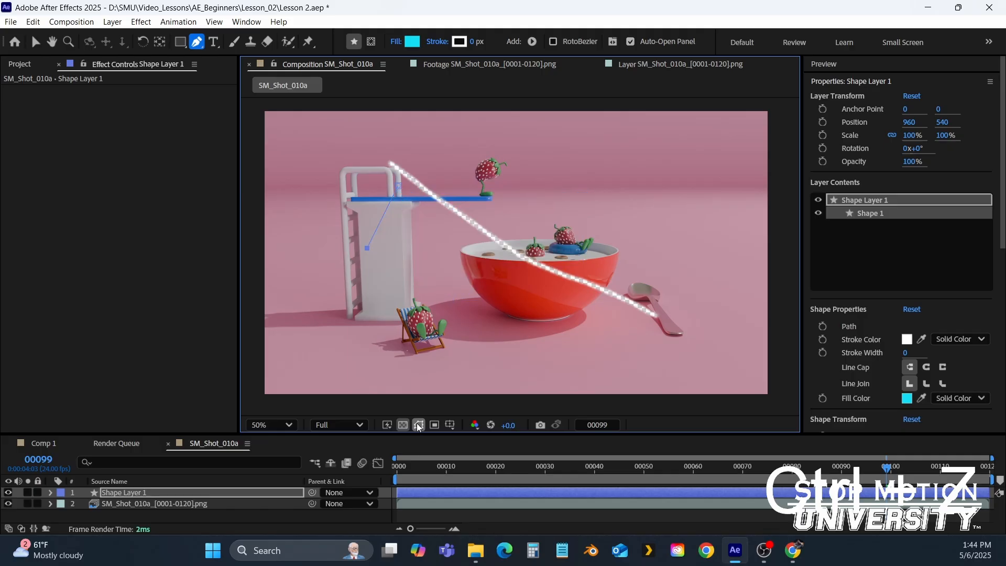
key(ctrl+z)
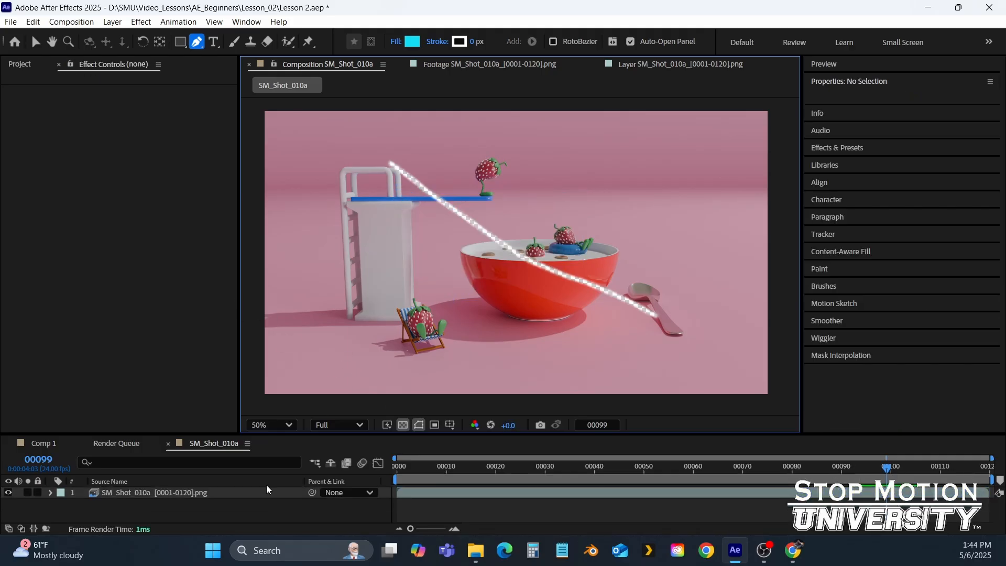
Step: Show the Title/Action Safe overlay and turn off the Paint effect on the SM_Shot_010a_[0001-0120].png layer
click(451, 425)
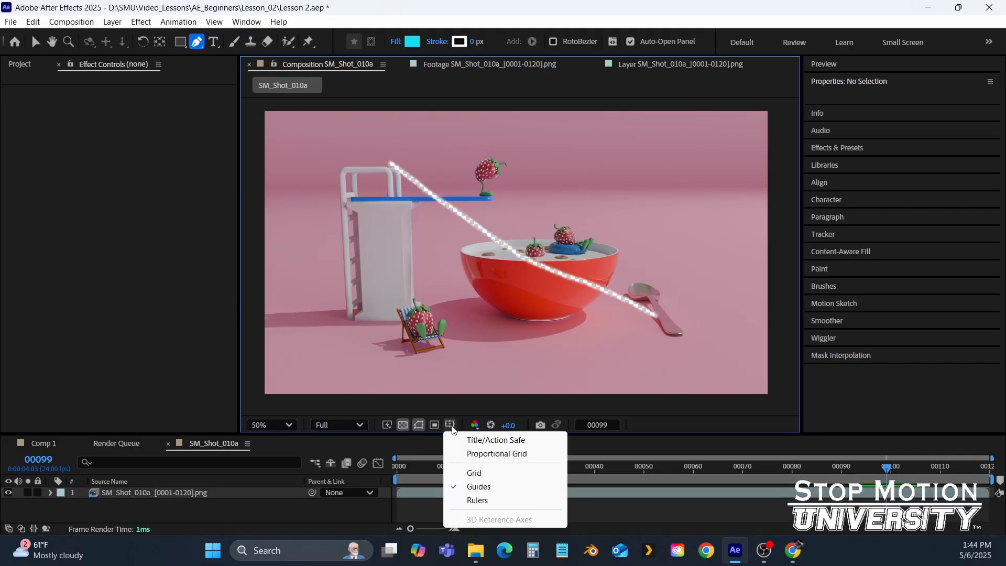
click(474, 444)
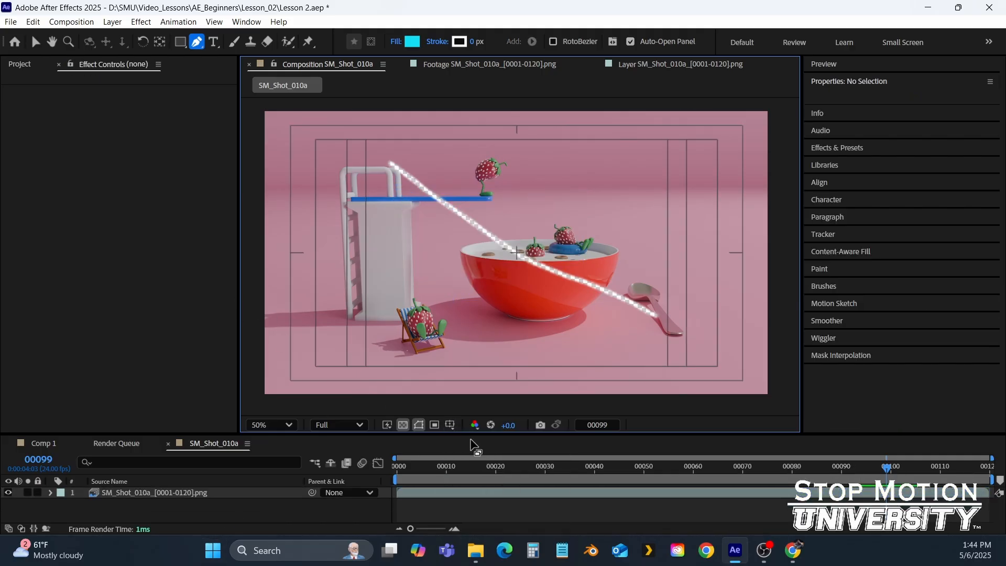
click(120, 493)
click(49, 133)
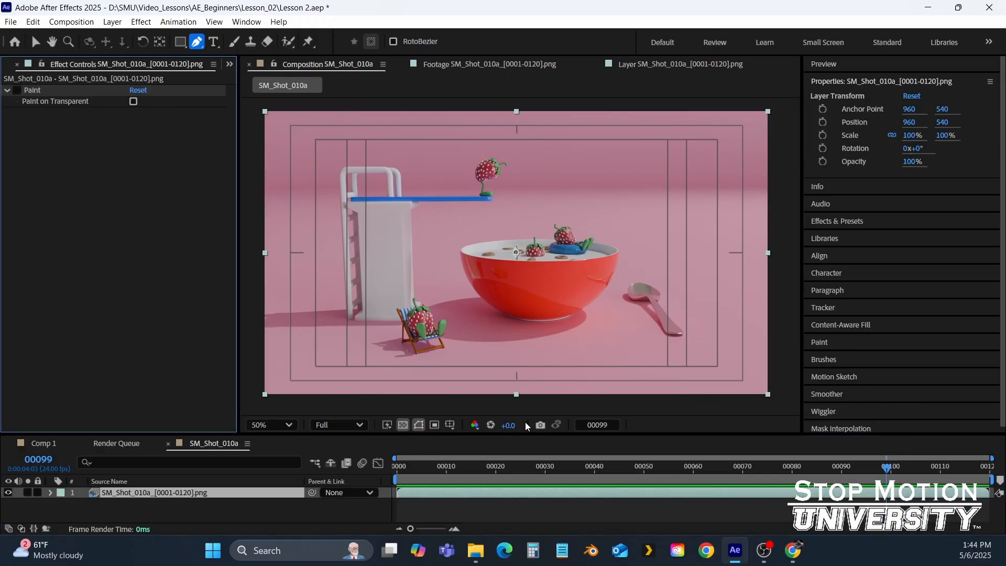
Step: Switch the viewer overlay to Proportional Grid and toggle the regular Grid on and off
click(450, 426)
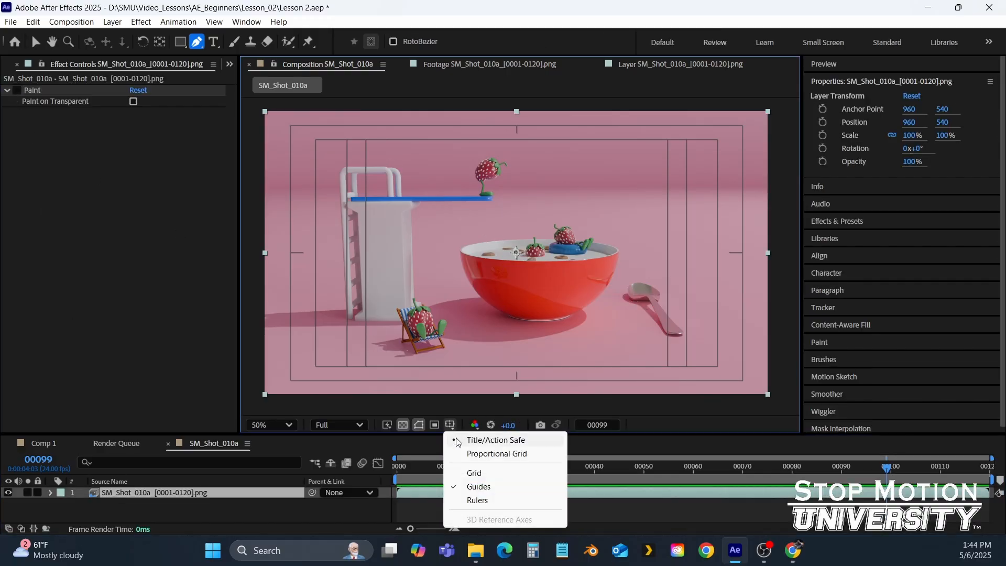
click(463, 459)
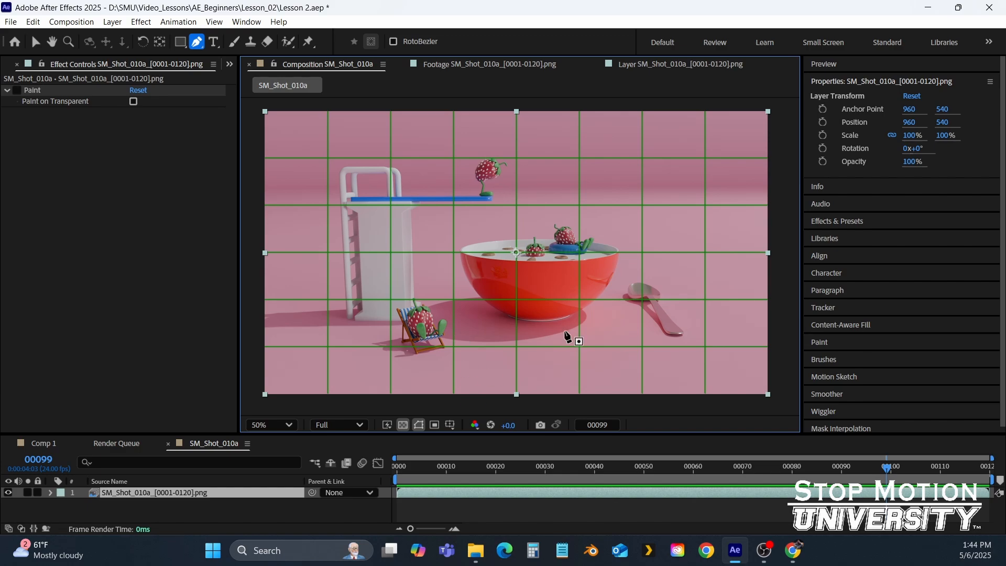
click(451, 425)
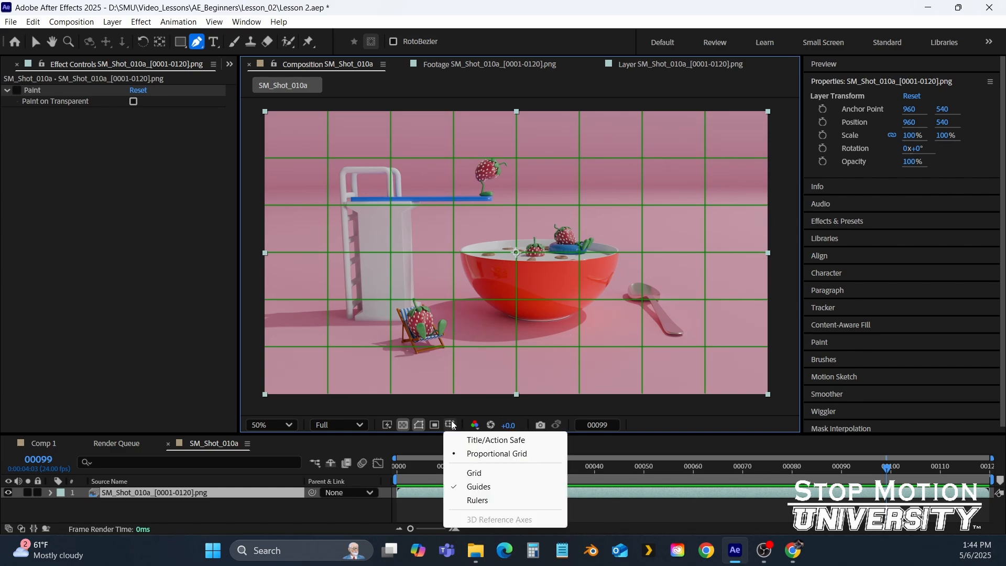
click(475, 473)
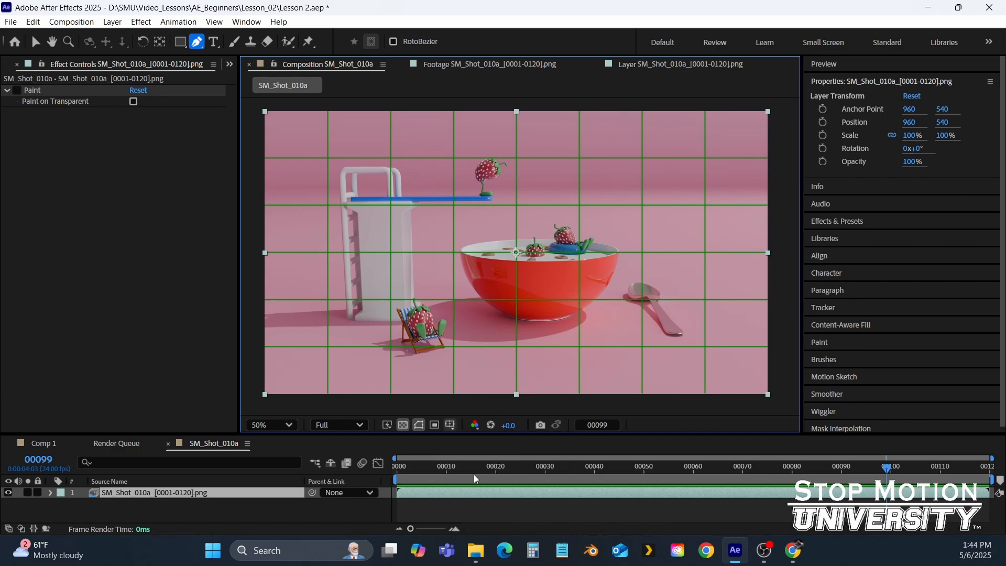
click(451, 425)
click(464, 473)
Step: Show the rulers around the composition viewer and hide them again
click(450, 425)
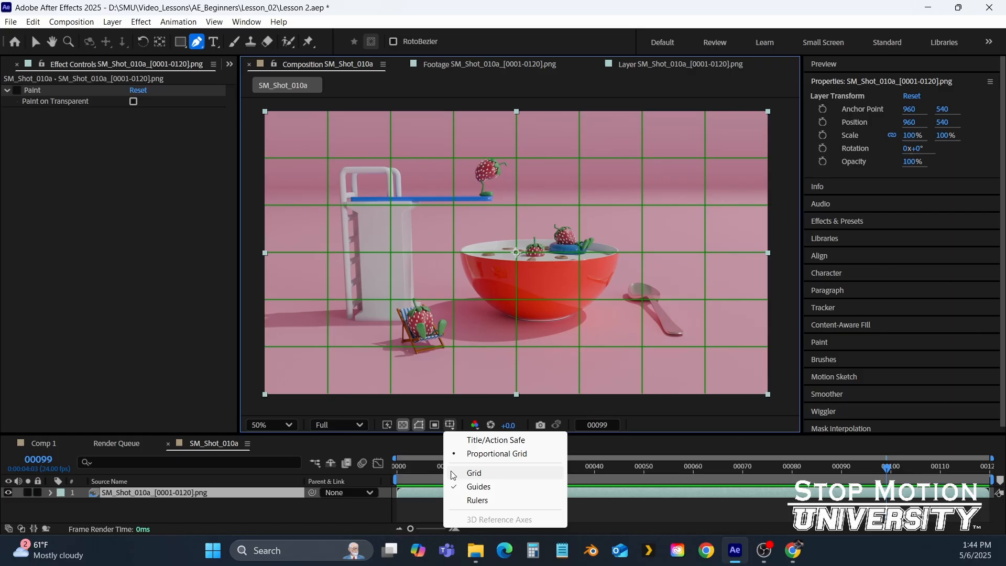
click(466, 500)
click(451, 425)
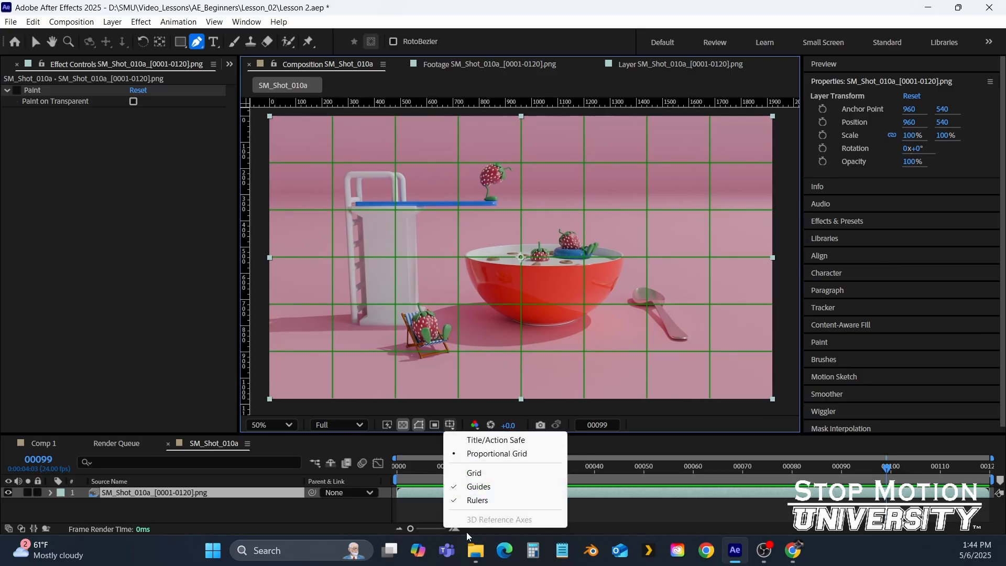
click(467, 501)
Step: Turn off the guides and remove the Proportional Grid overlay from the composition viewer
click(450, 426)
click(462, 486)
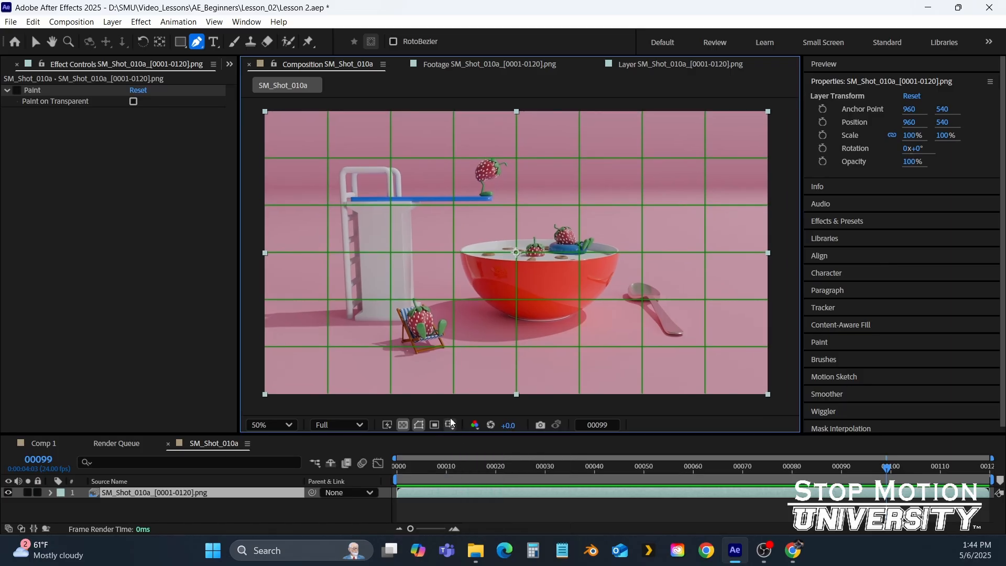
click(448, 426)
click(477, 454)
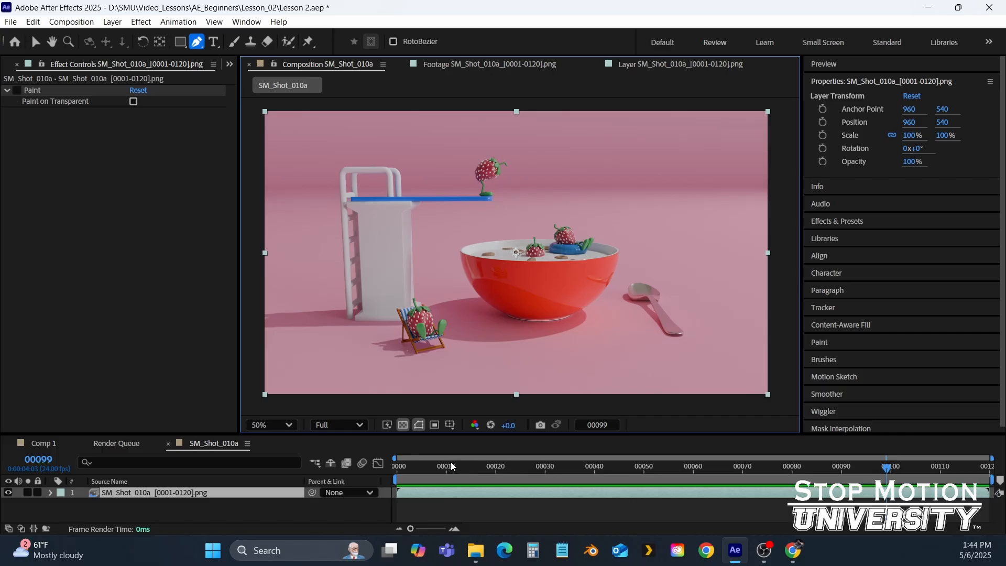
Step: Draw a region of interest around the middle of the frame at the bowl and switch back to the full frame
click(435, 425)
key(v)
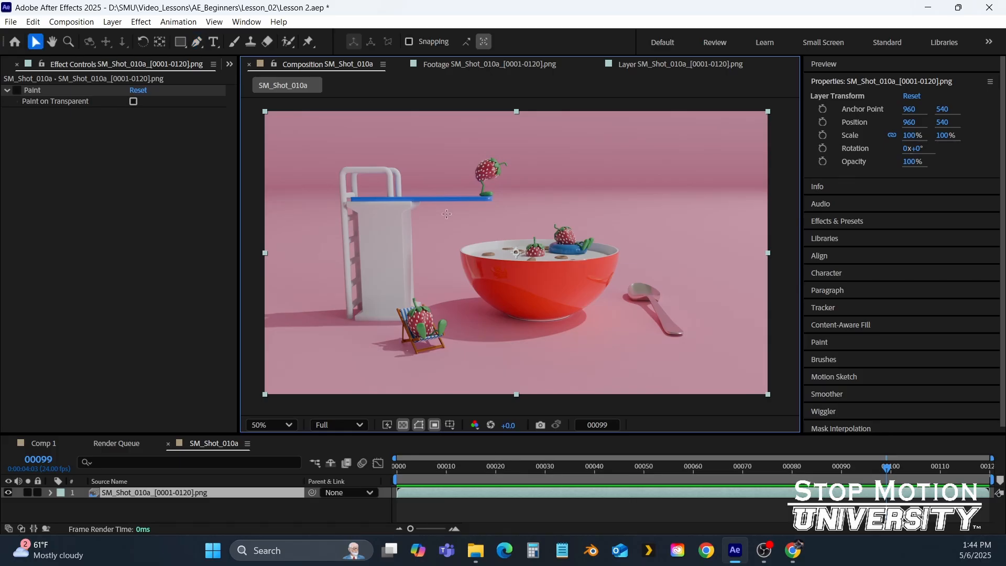
drag(446, 213, 567, 311)
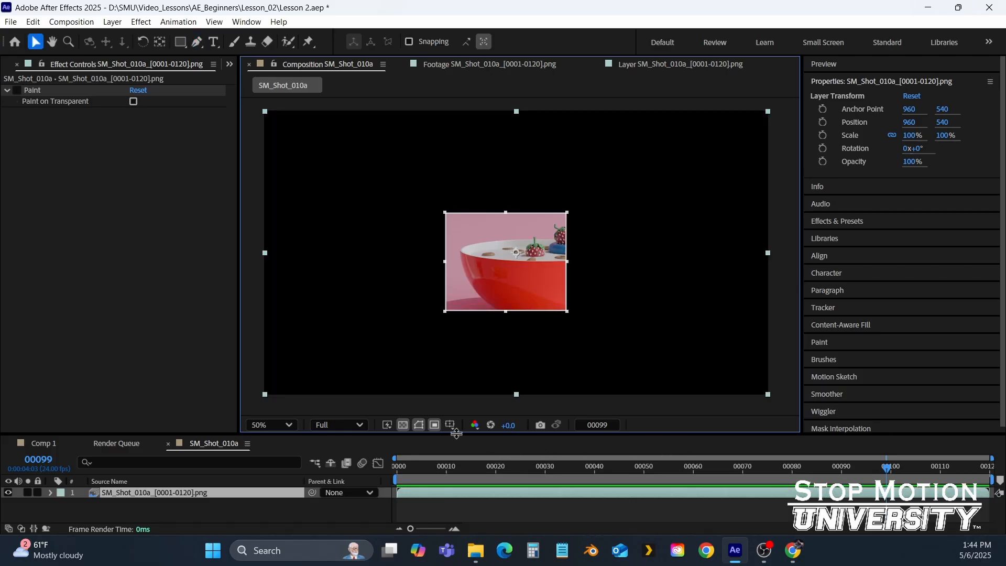
click(434, 426)
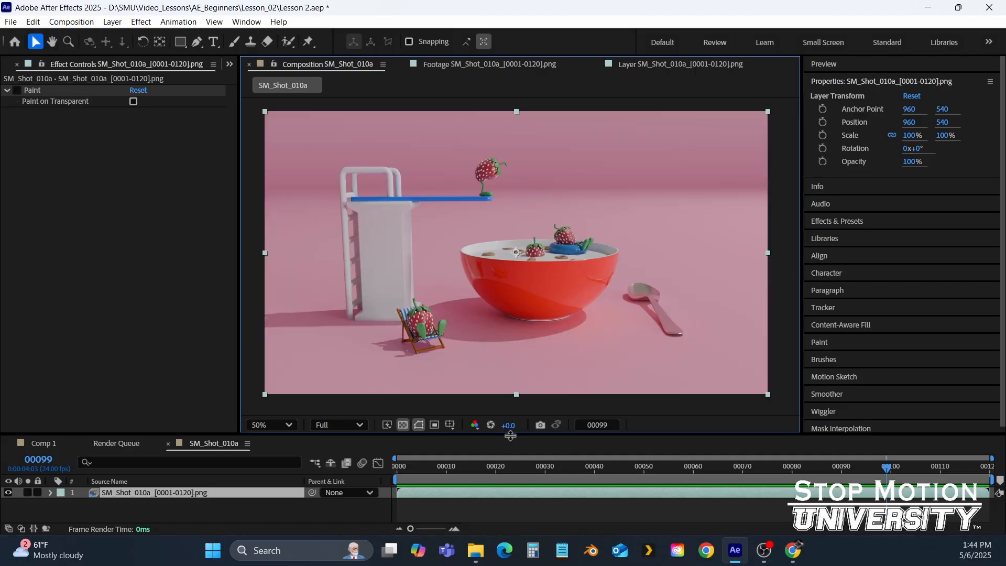
Step: Lower the composition viewer's exposure to -0.6 and toggle it repeatedly against the default exposure
drag(505, 426, 519, 464)
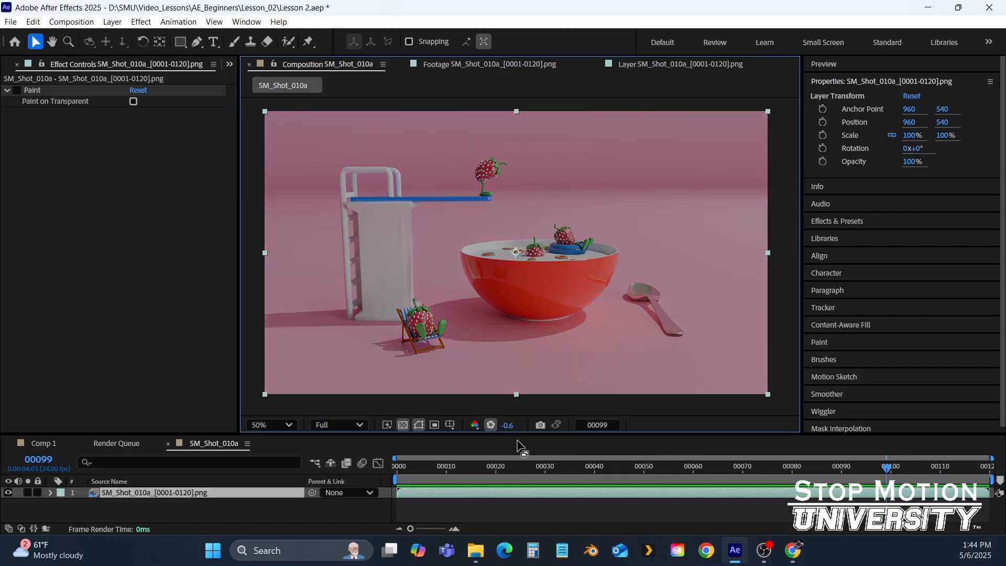
click(490, 426)
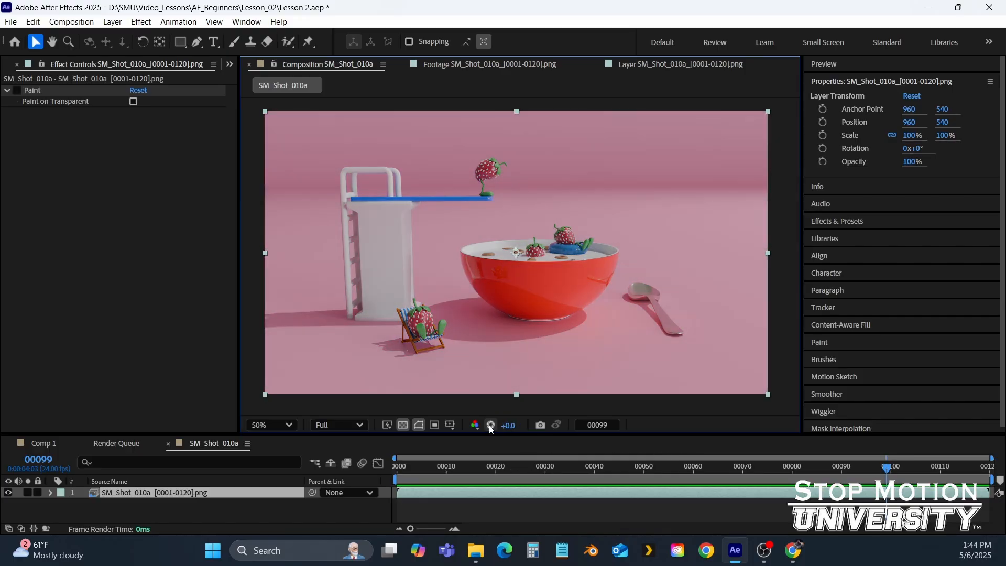
click(490, 426)
click(490, 426)
click(490, 426)
click(490, 426)
click(490, 426)
Step: View the composition's Red channel and Blue channel separately, and return the display to RGB
click(474, 426)
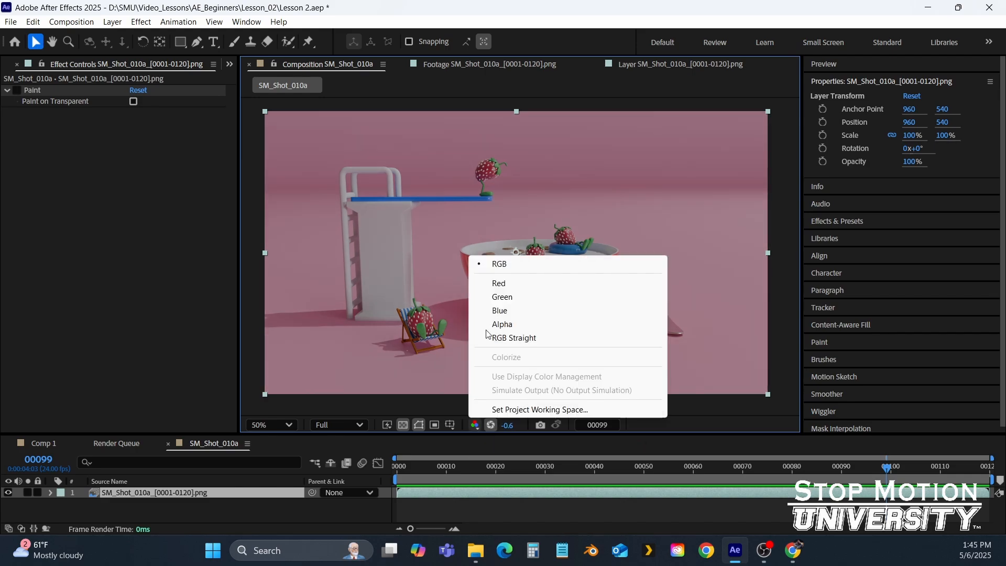
click(509, 286)
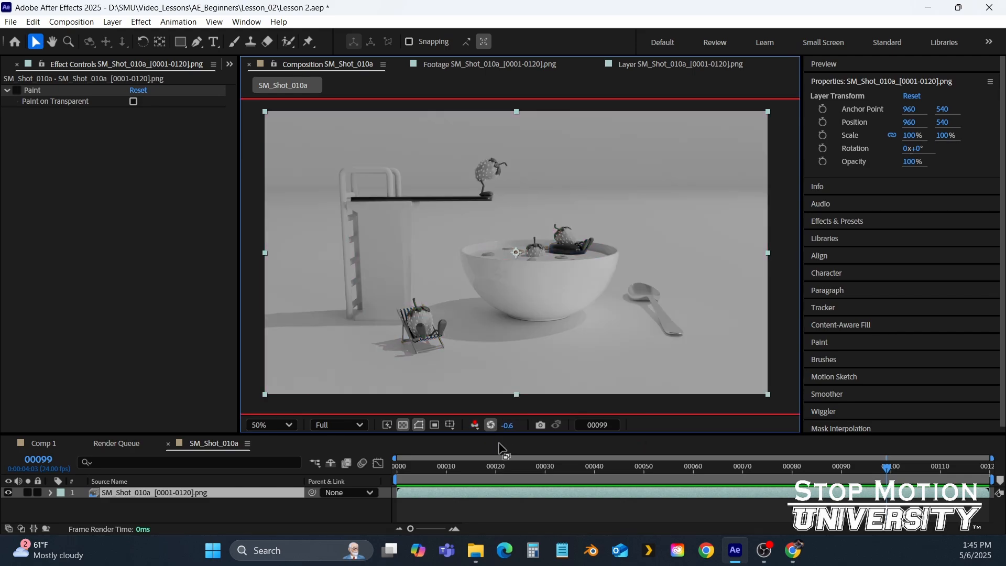
click(475, 427)
click(504, 310)
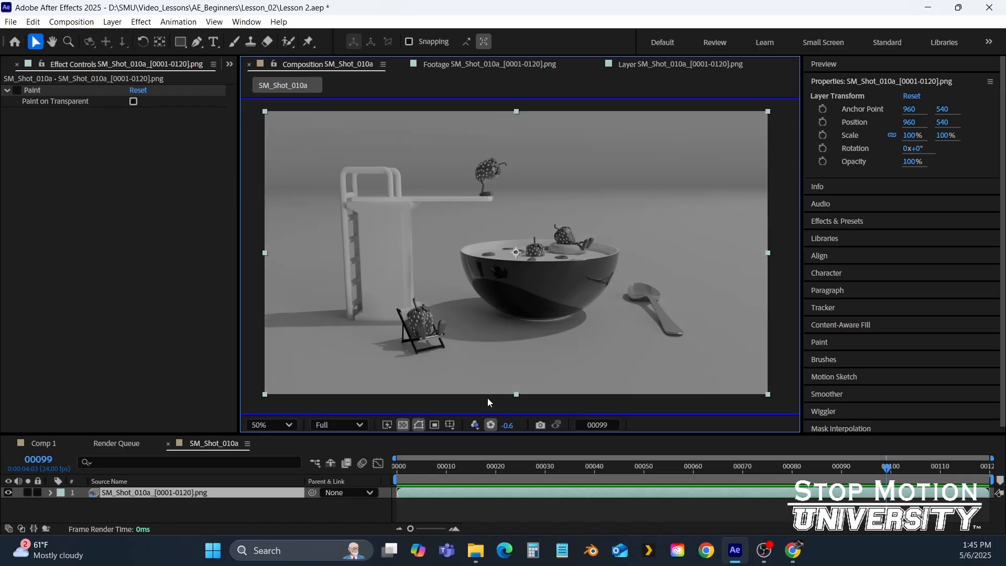
click(476, 426)
click(495, 270)
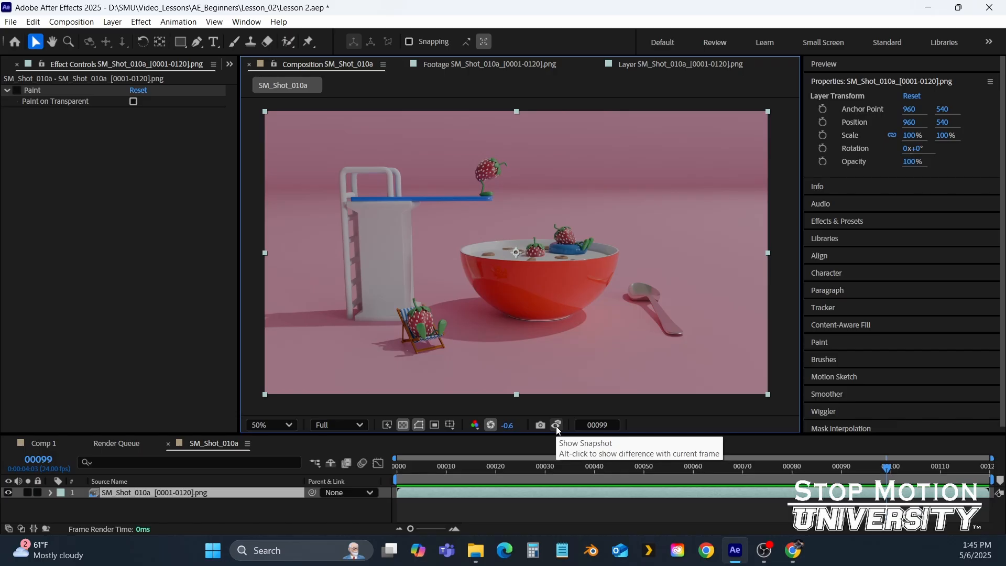
Step: Move the playhead to frame 19 and show the snapshot repeatedly to compare it with the current frame
click(491, 466)
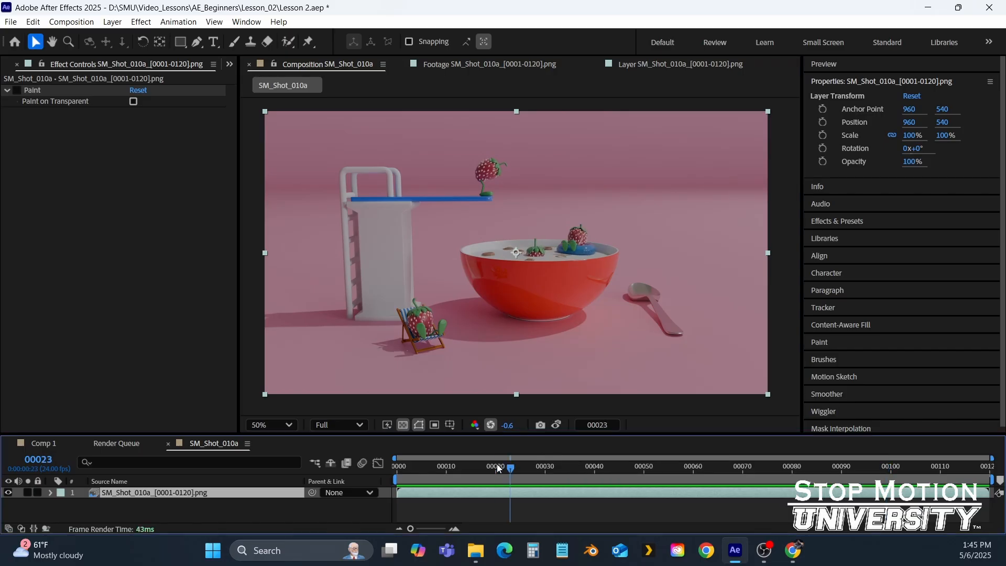
click(558, 425)
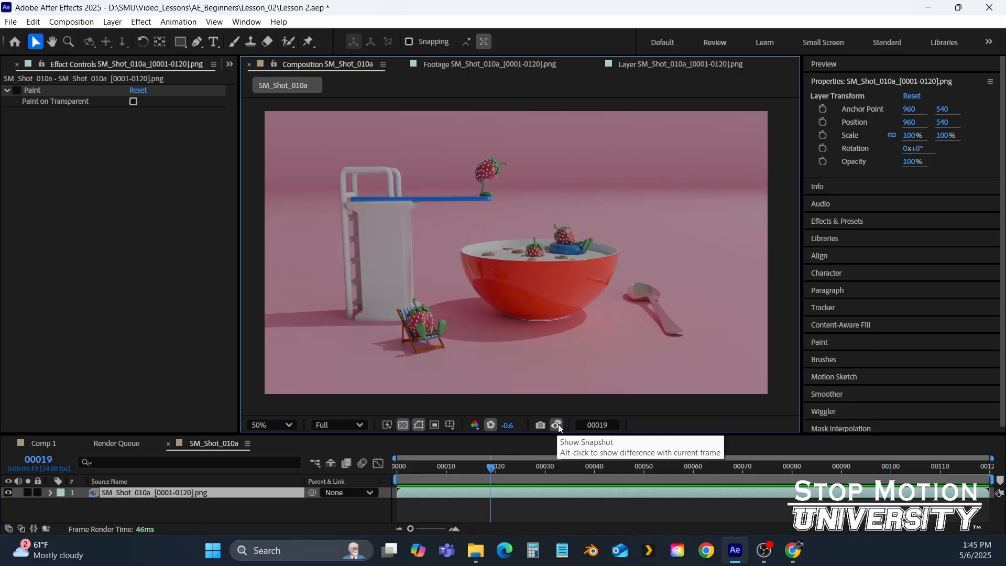
click(558, 424)
click(558, 424)
click(559, 424)
Step: Deselect the image sequence layer and return the playhead to frame 0
click(354, 508)
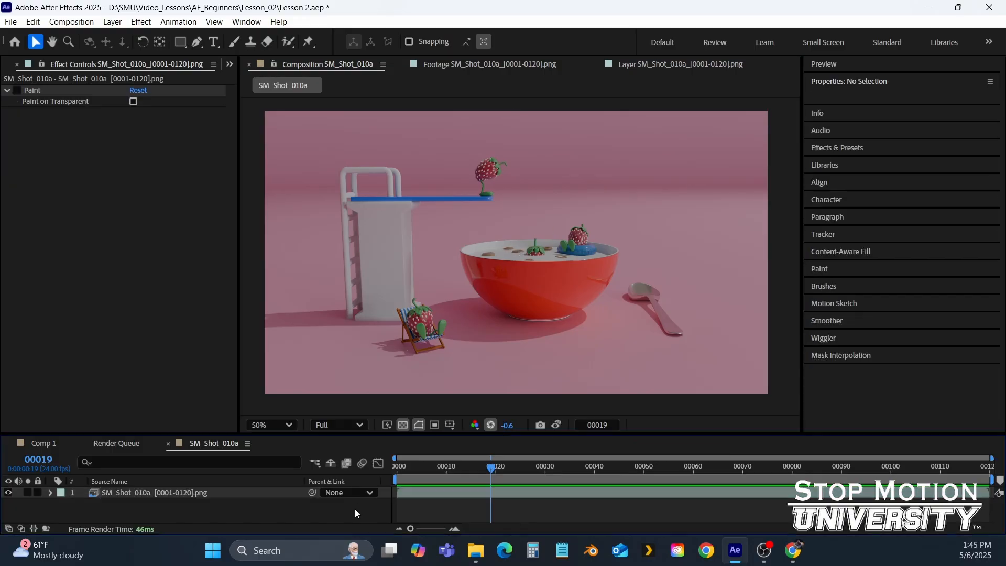
click(398, 467)
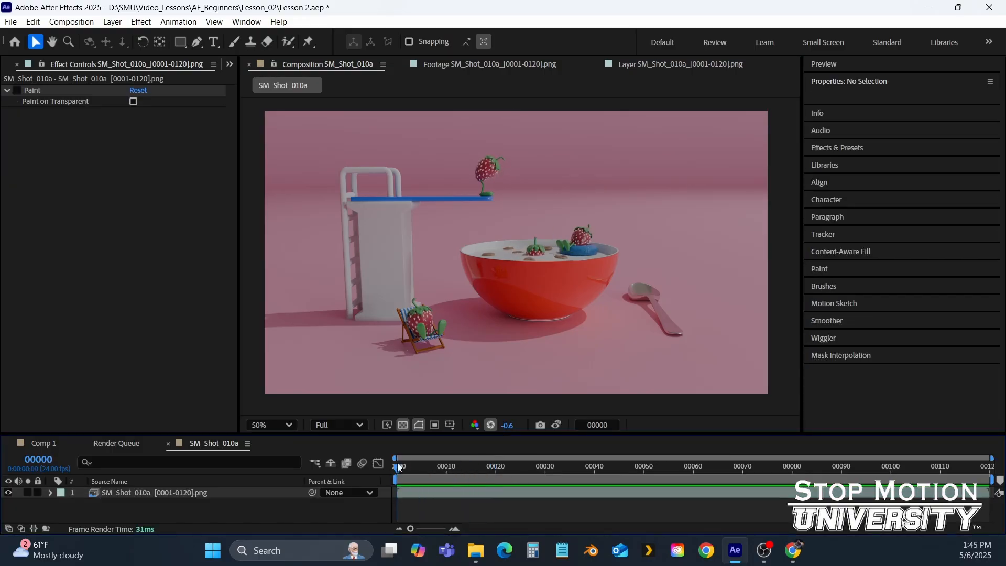